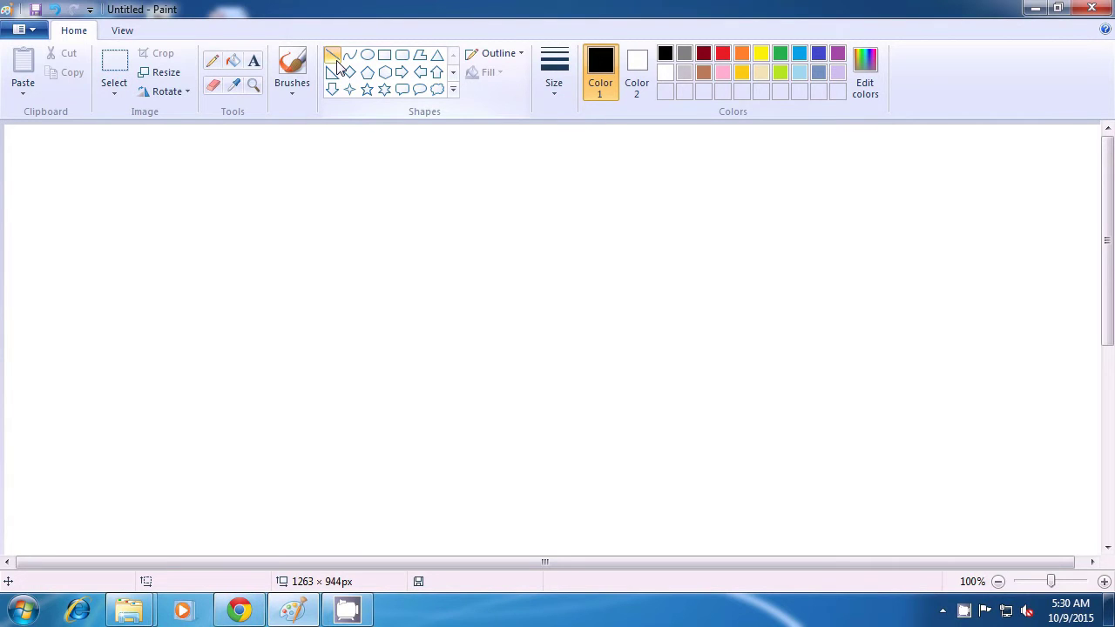
Draw a dark red letter L near the canvas's upper-left corner with thick straight lines, about 109 px tall and 74 px wide.
left_click(337, 63)
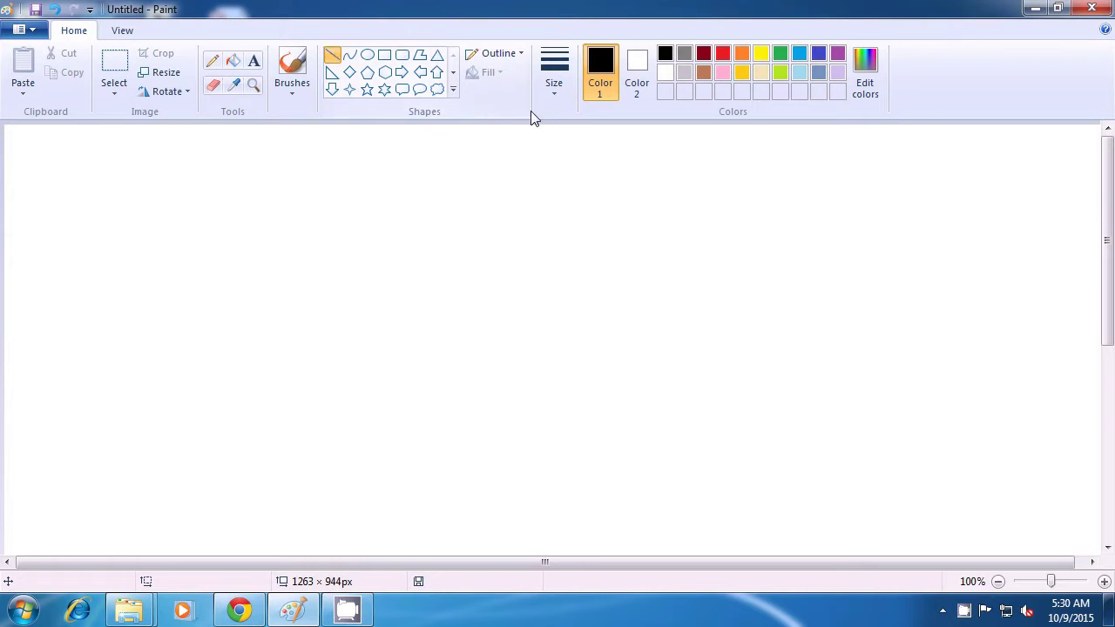
left_click(552, 92)
left_click(576, 190)
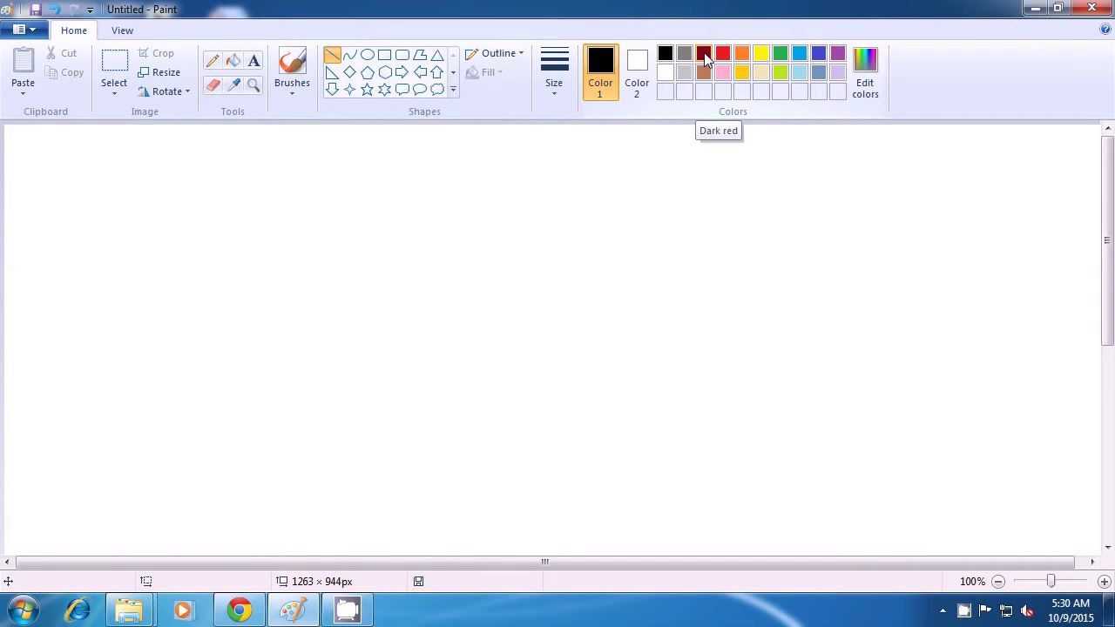
left_click(705, 58)
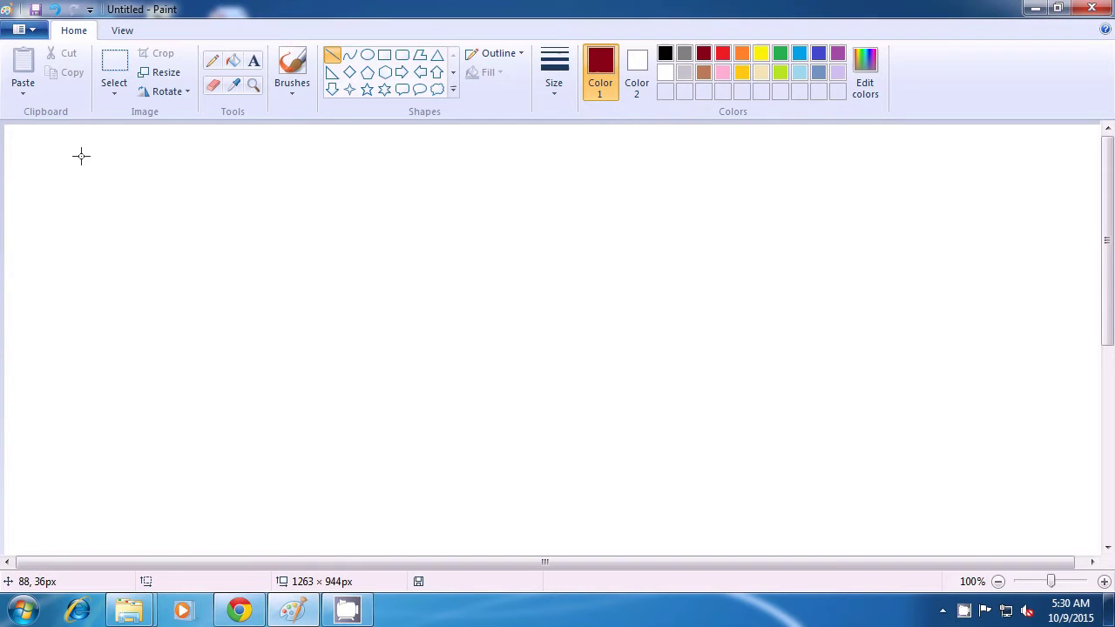
left_click_drag(81, 157, 81, 249)
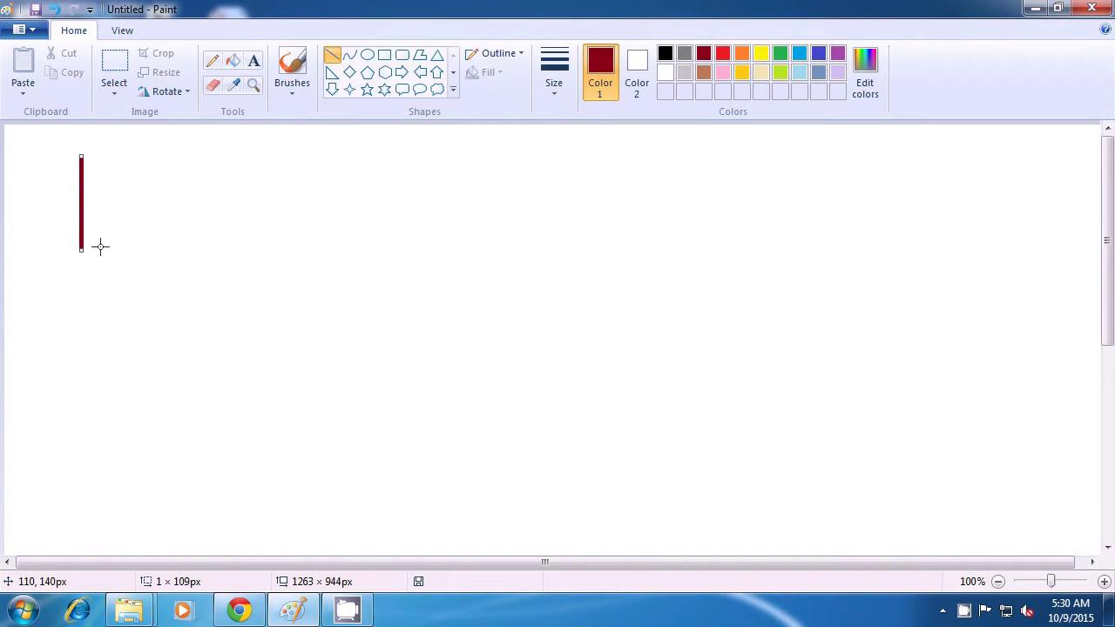
left_click(100, 247)
left_click_drag(82, 251, 145, 251)
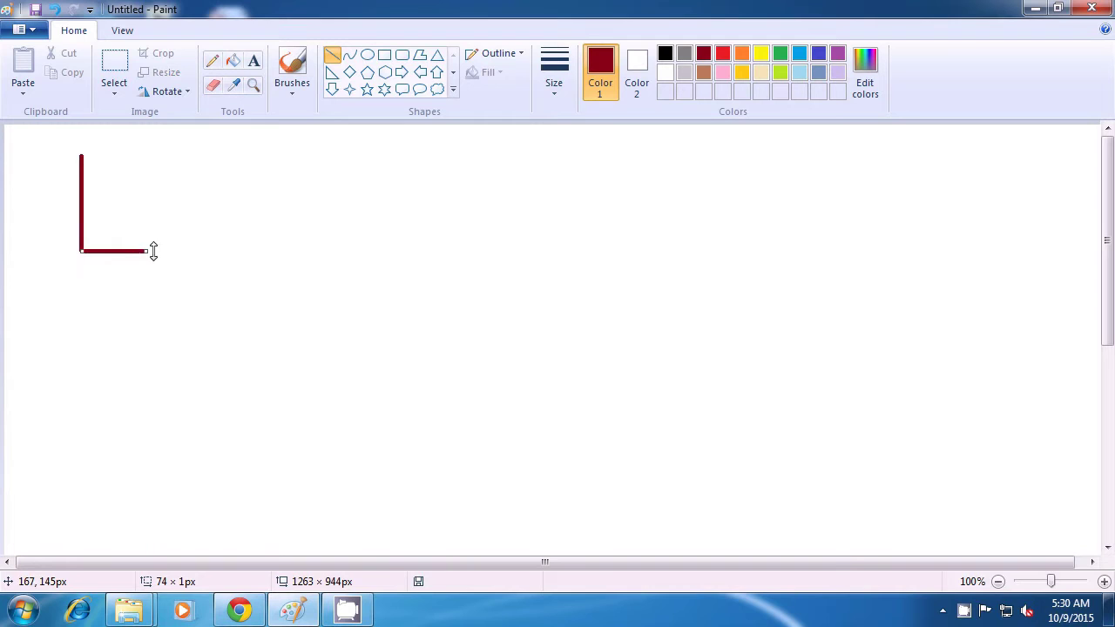
left_click(173, 251)
Draw an orange letter F beside the L, using one vertical line and two short horizontal bars.
left_click(742, 54)
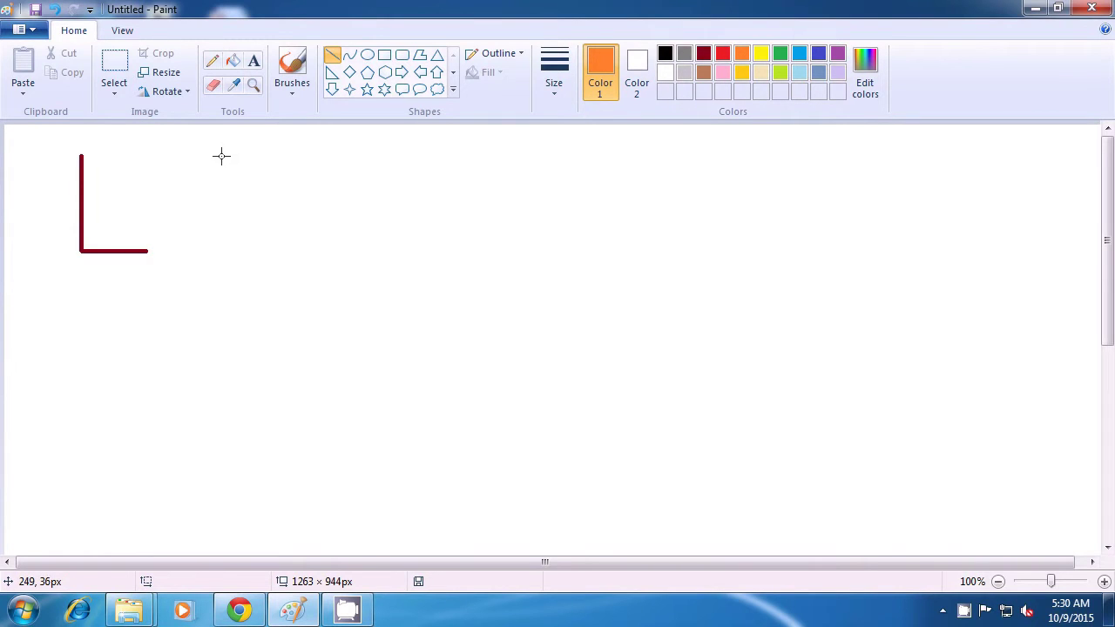
left_click_drag(222, 153, 222, 256)
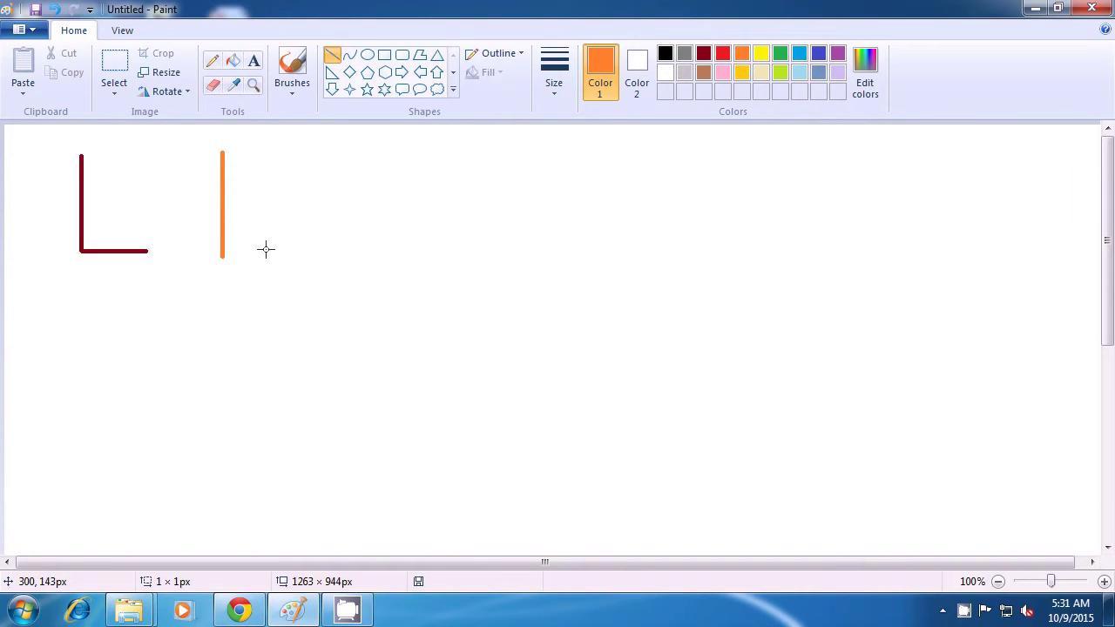
left_click_drag(222, 155, 266, 154)
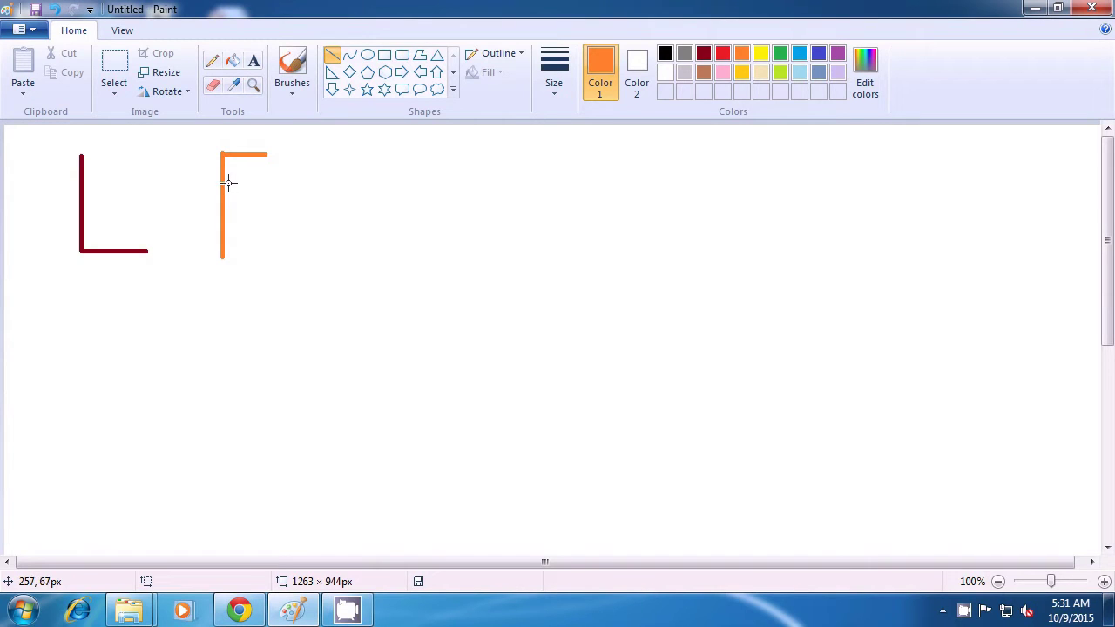
left_click_drag(223, 183, 267, 182)
left_click(312, 182)
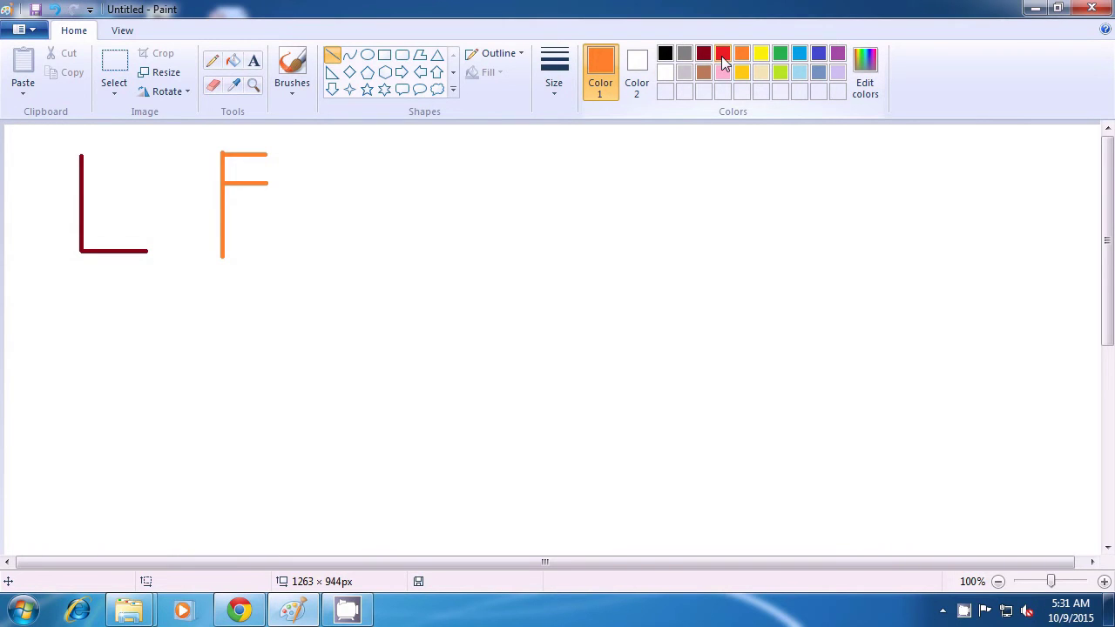
Draw a red letter Y beside the F, using two slanted arms that meet above a vertical stem.
left_click(723, 57)
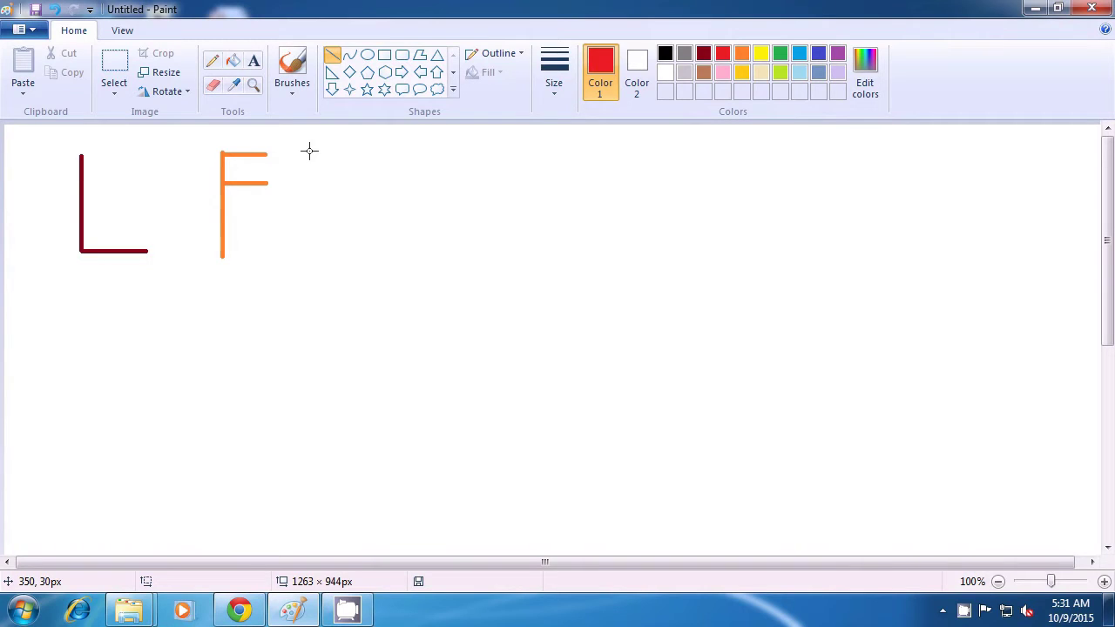
left_click_drag(323, 153, 350, 208)
left_click_drag(387, 150, 351, 208)
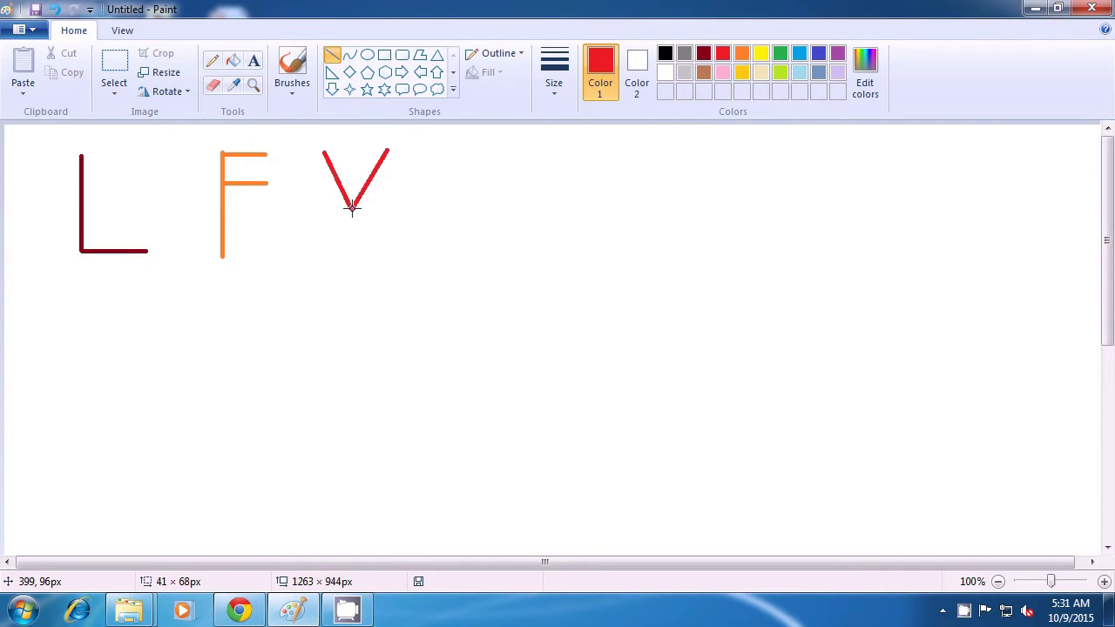
left_click(421, 199)
left_click_drag(350, 207, 349, 267)
left_click(413, 256)
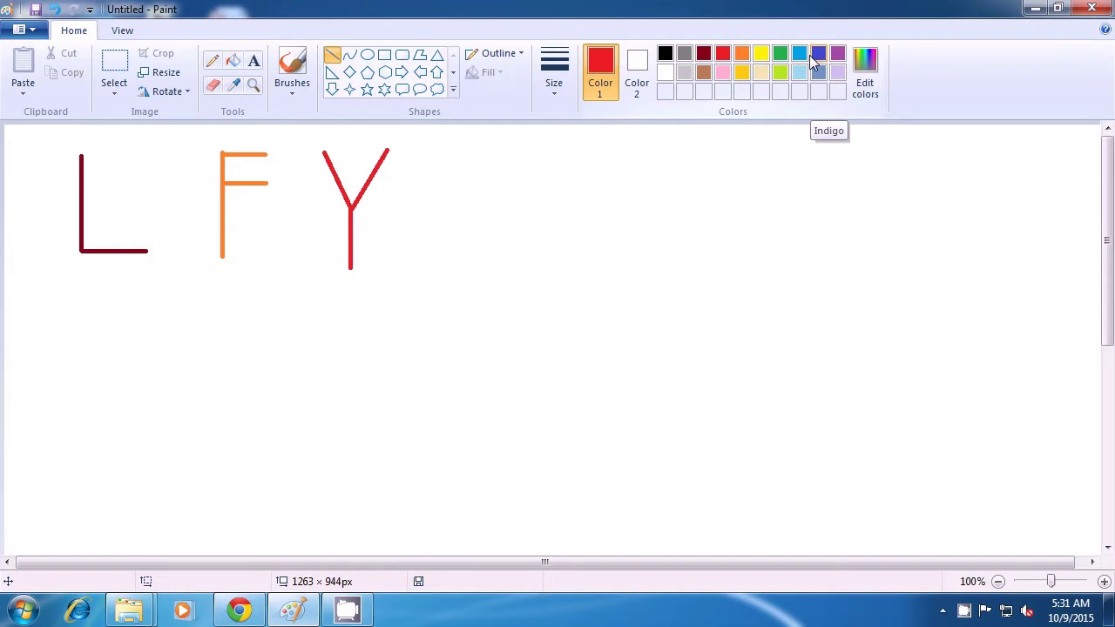
Draw a turquoise letter E beside the Y, using a vertical line and three horizontal bars.
left_click(800, 55)
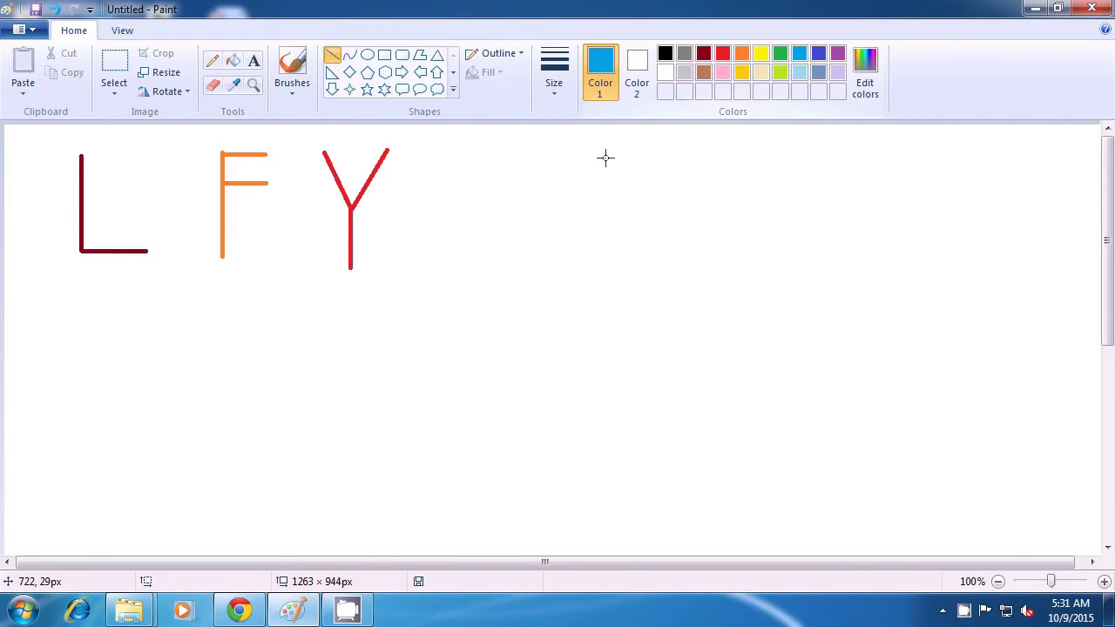
left_click_drag(451, 148, 450, 257)
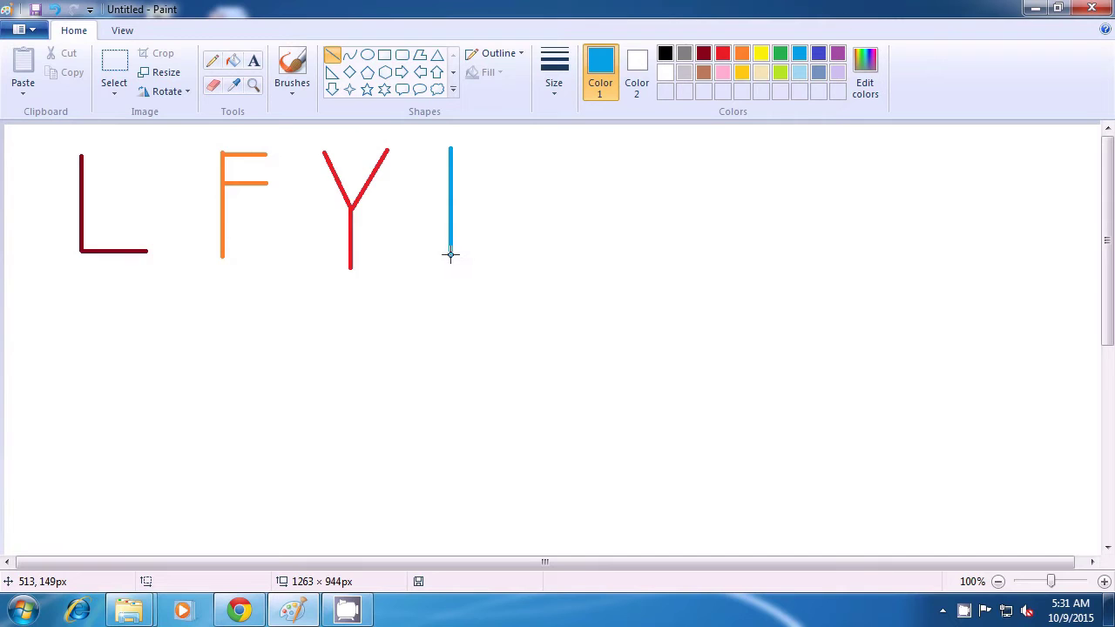
left_click_drag(451, 255, 517, 255)
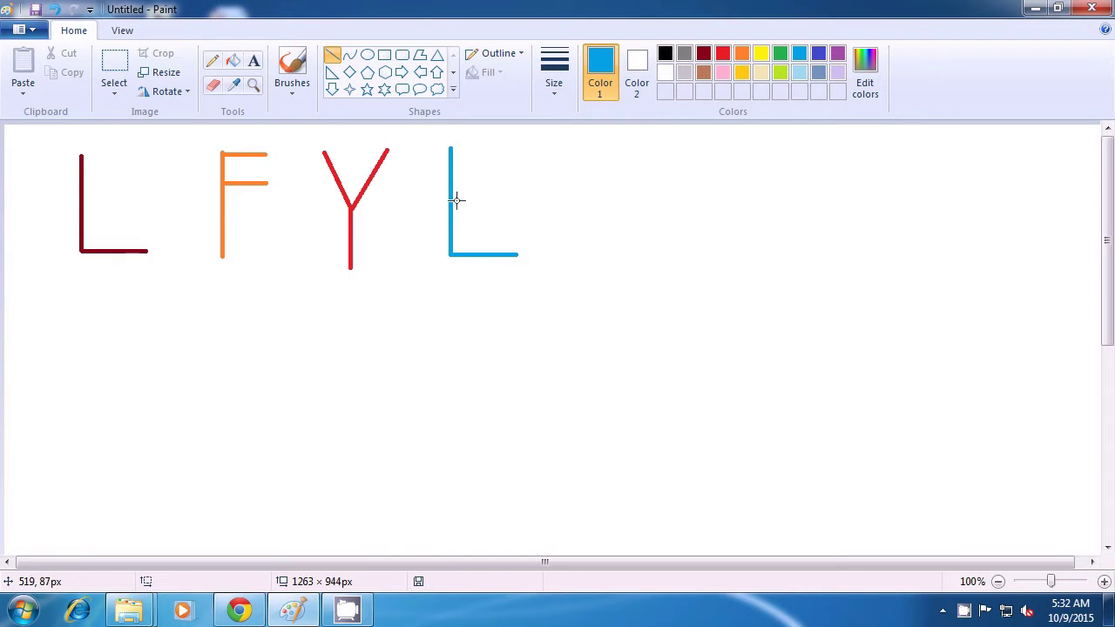
left_click_drag(452, 202, 506, 202)
left_click(564, 206)
left_click_drag(451, 150, 502, 149)
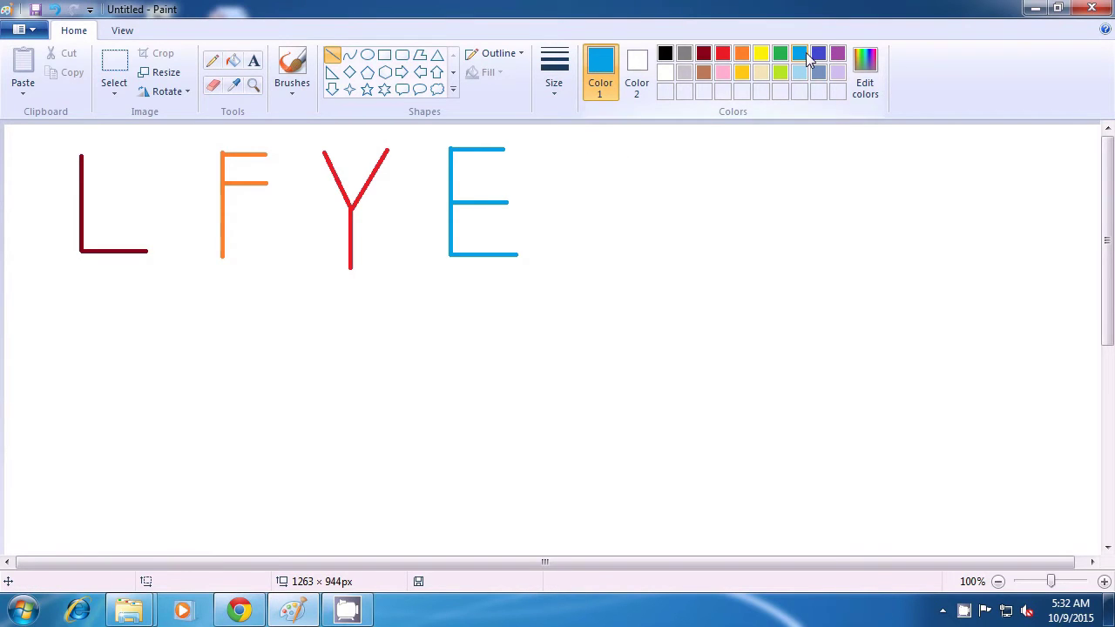
Draw an indigo letter H beside the E, about 140 px tall, using two vertical lines joined by a crossbar.
left_click(819, 54)
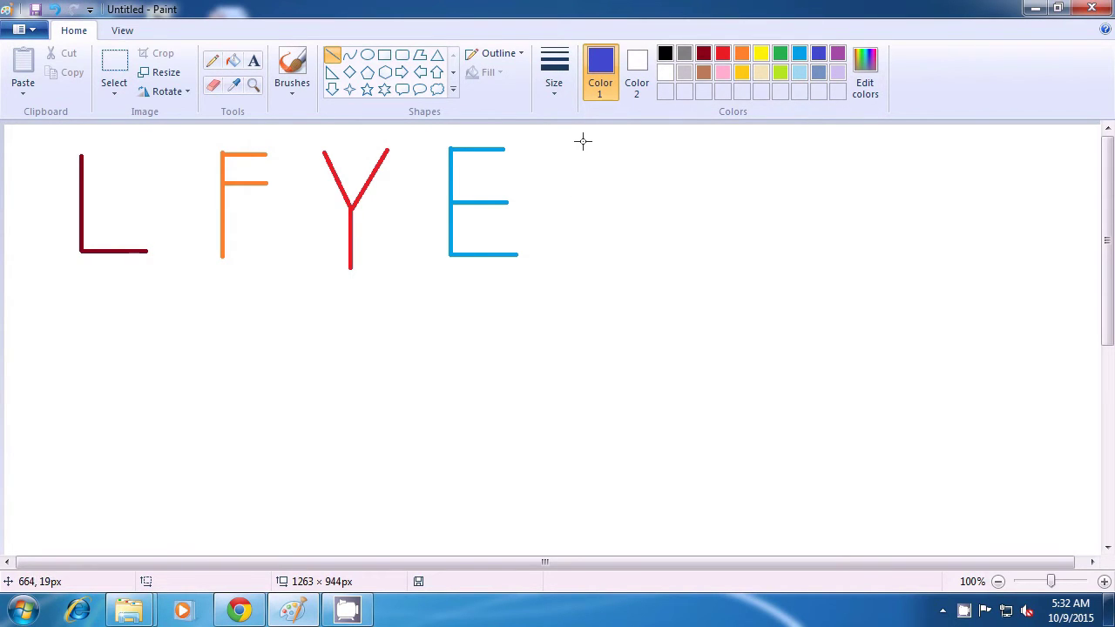
left_click_drag(582, 141, 583, 256)
left_click(618, 254)
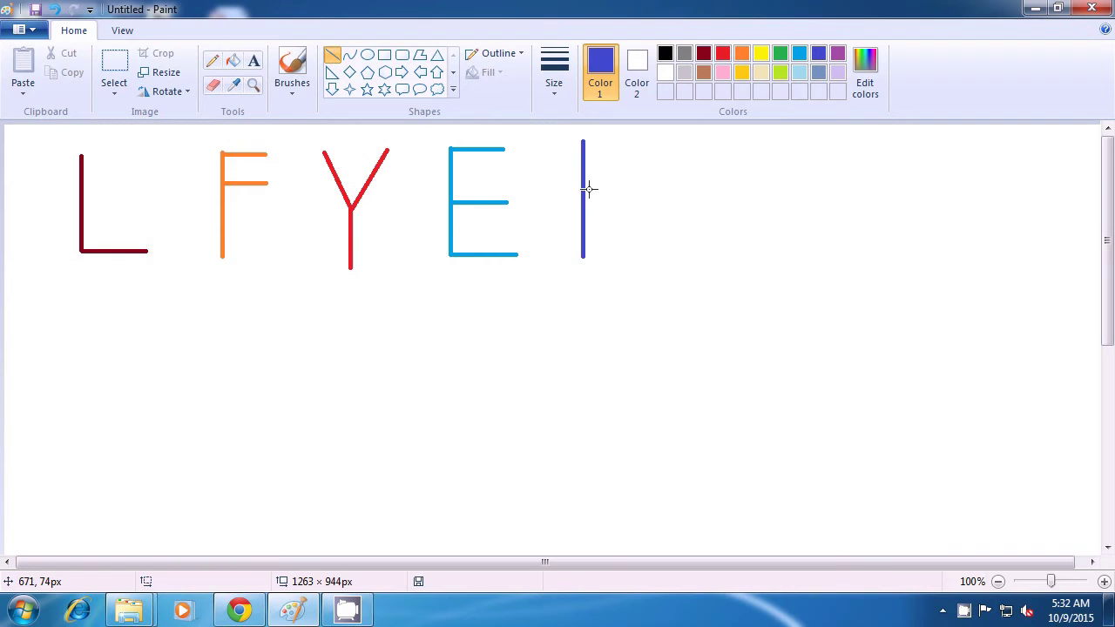
left_click_drag(584, 189, 639, 189)
left_click(638, 219)
left_click_drag(639, 143, 640, 262)
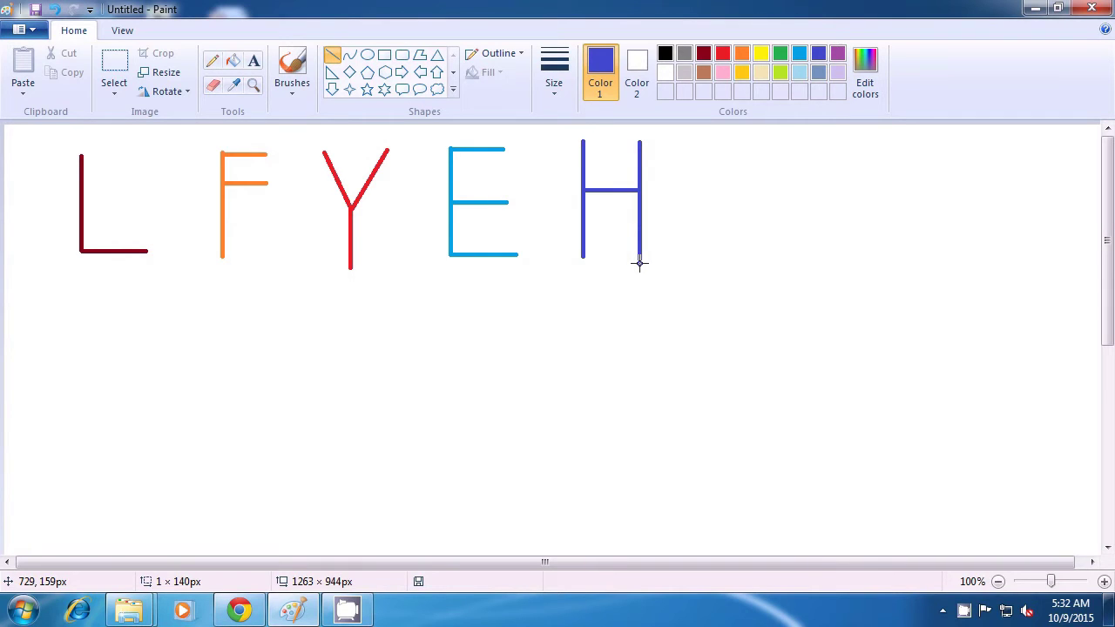
left_click(702, 267)
Draw a lavender letter I beside the H, using a vertical stem with a horizontal bar at each end.
left_click(839, 75)
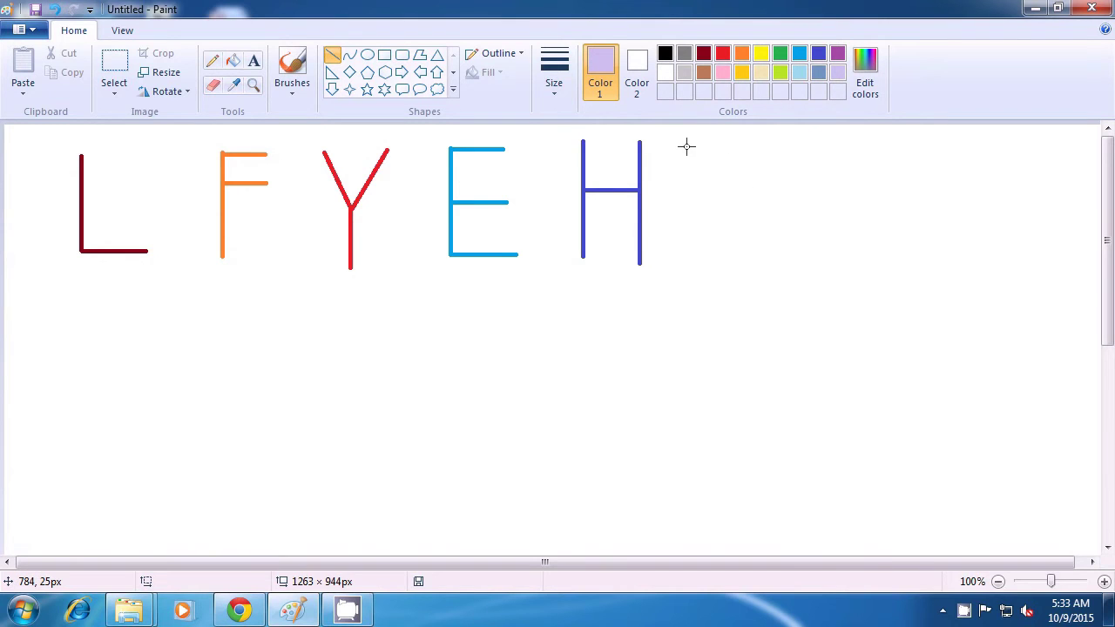
left_click_drag(685, 146, 773, 145)
left_click(790, 181)
left_click_drag(728, 149, 727, 236)
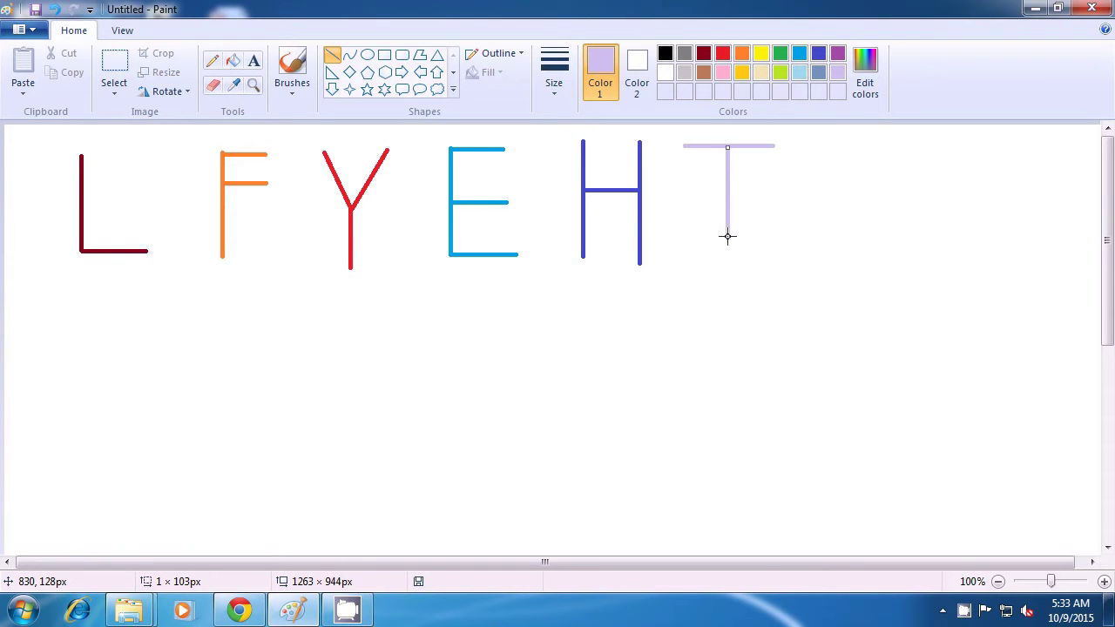
left_click(771, 236)
key("ctrl+z")
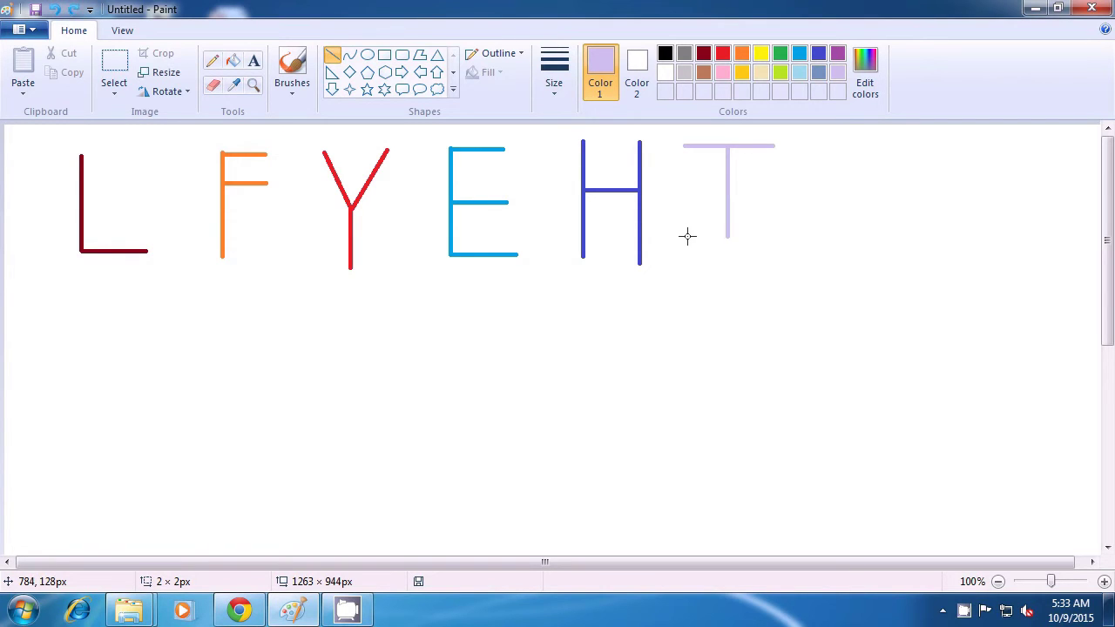
left_click_drag(688, 237, 770, 235)
left_click(848, 247)
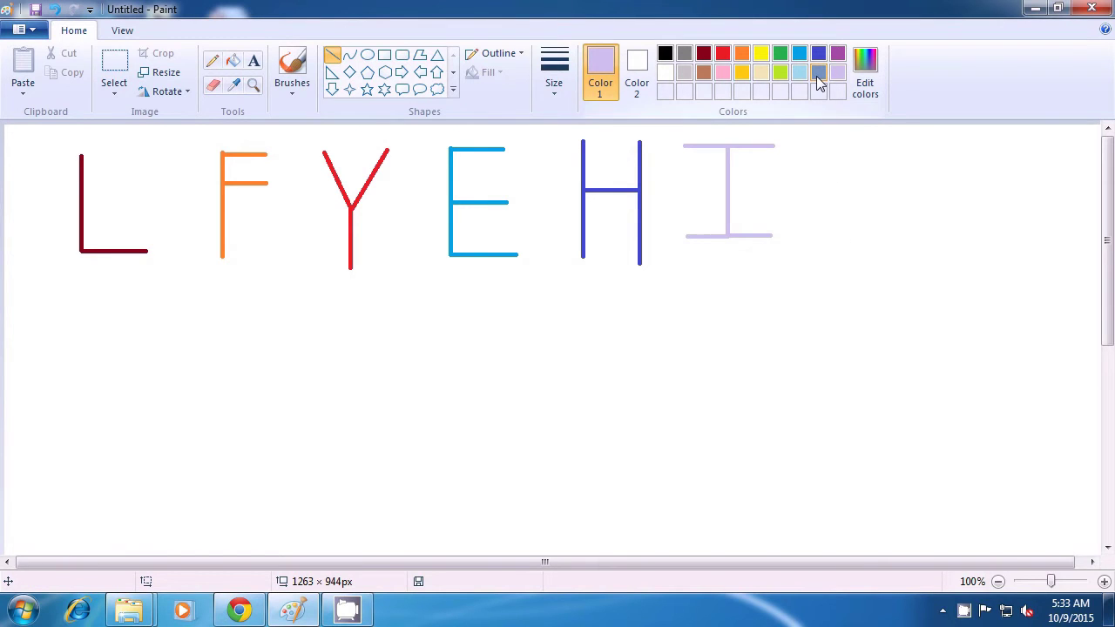
Draw a blue-gray letter X beside the I, using two crossing diagonals, the longer one spanning about 127 × 123 px.
left_click(818, 75)
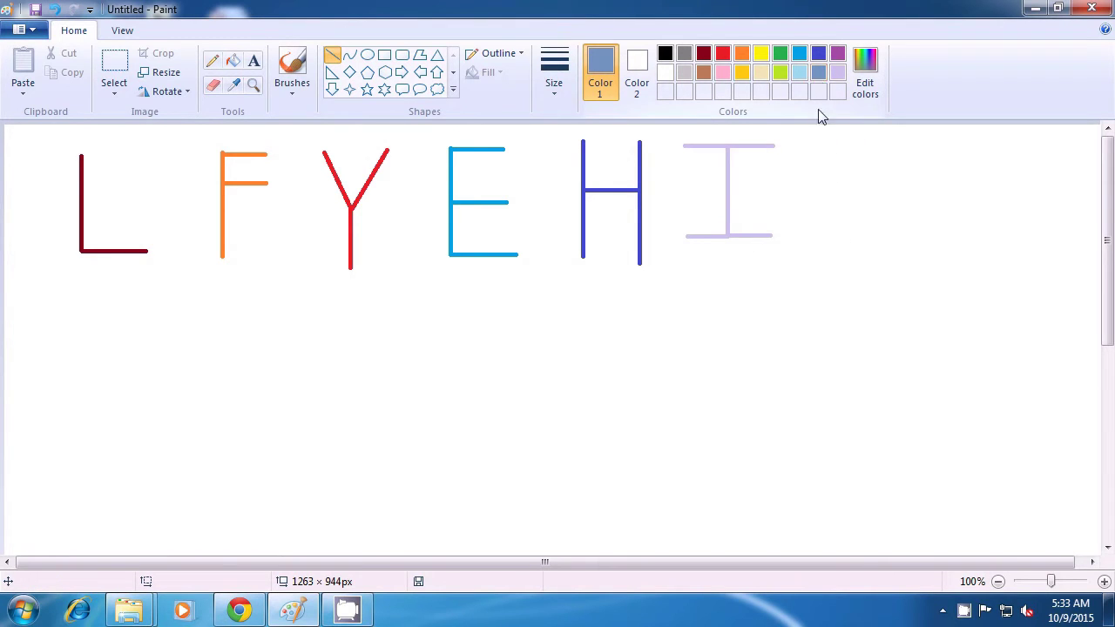
left_click_drag(903, 147, 835, 248)
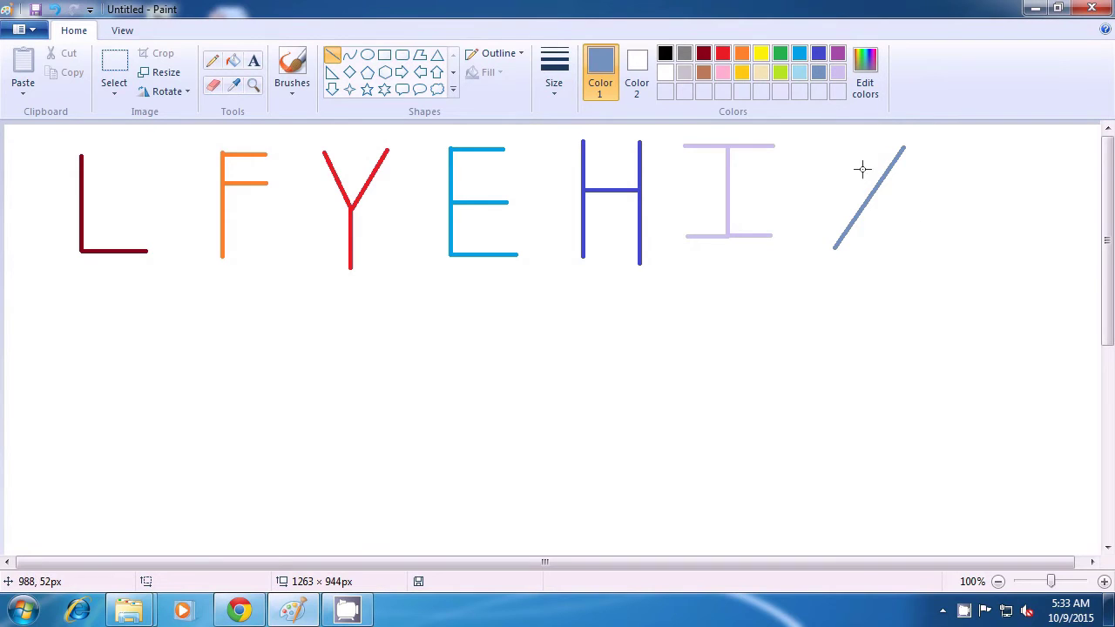
left_click_drag(823, 145, 934, 252)
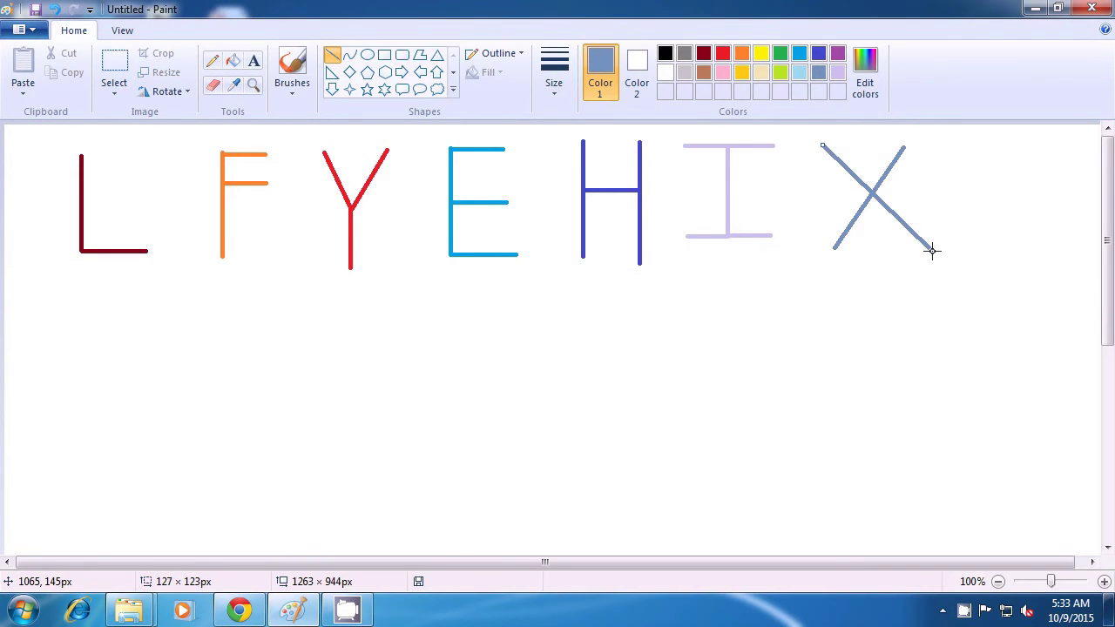
left_click(890, 284)
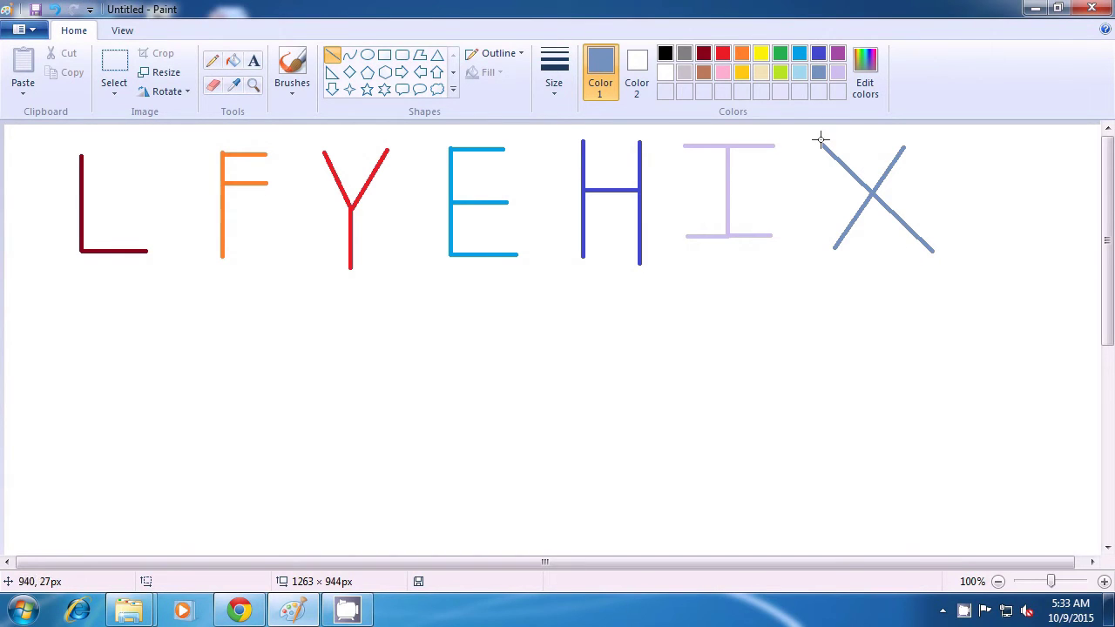
Draw a lime letter W below the L to start a second row, using four connected slanted lines.
left_click(782, 76)
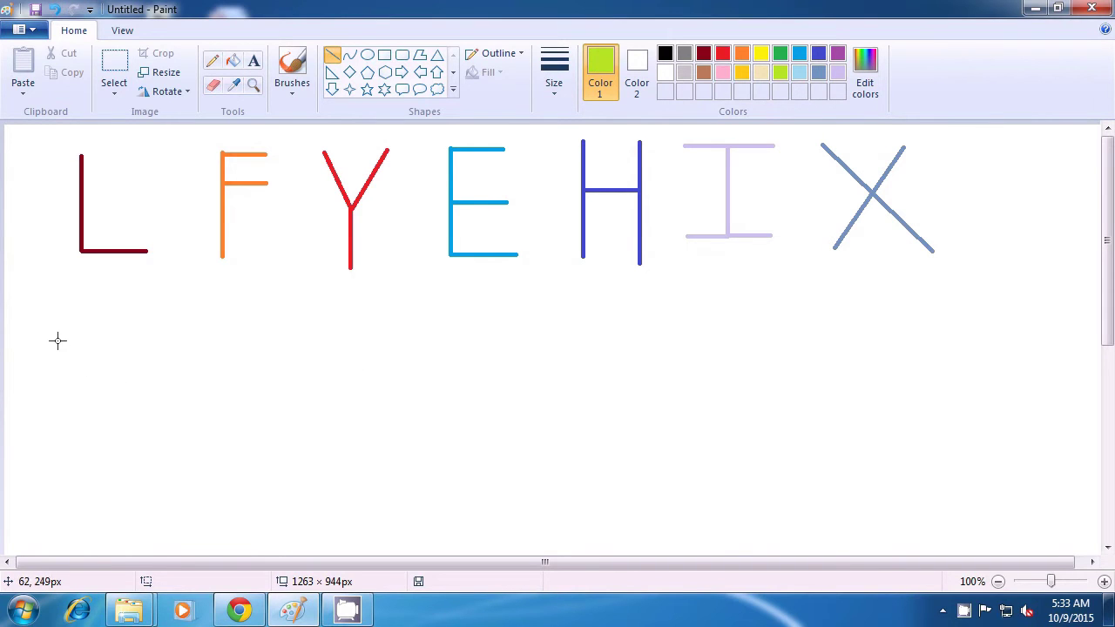
left_click_drag(53, 324, 70, 402)
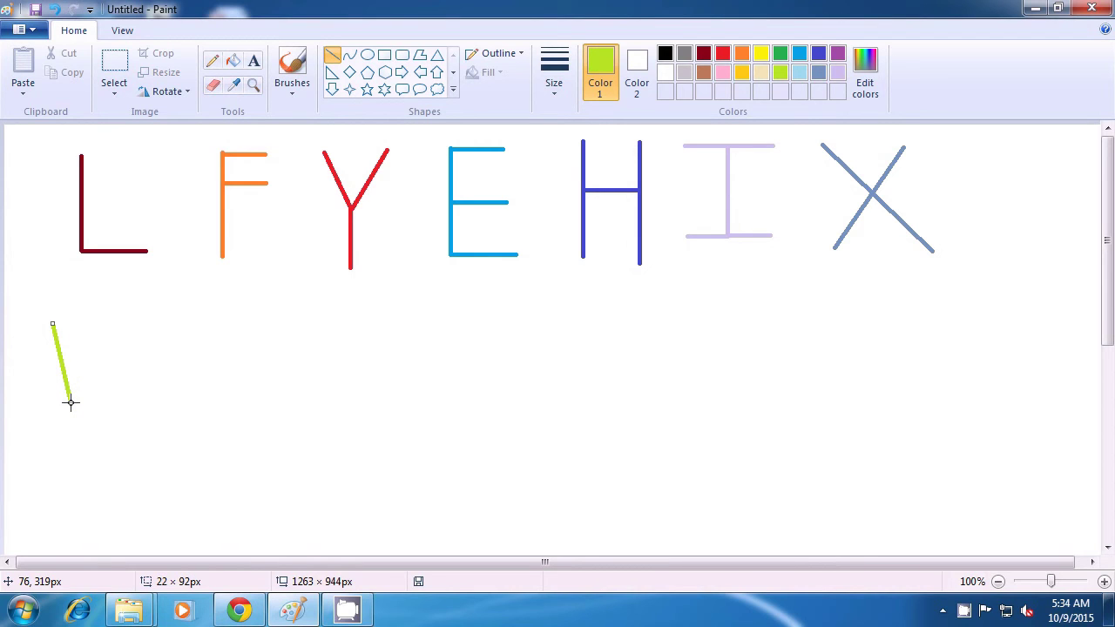
left_click(92, 401)
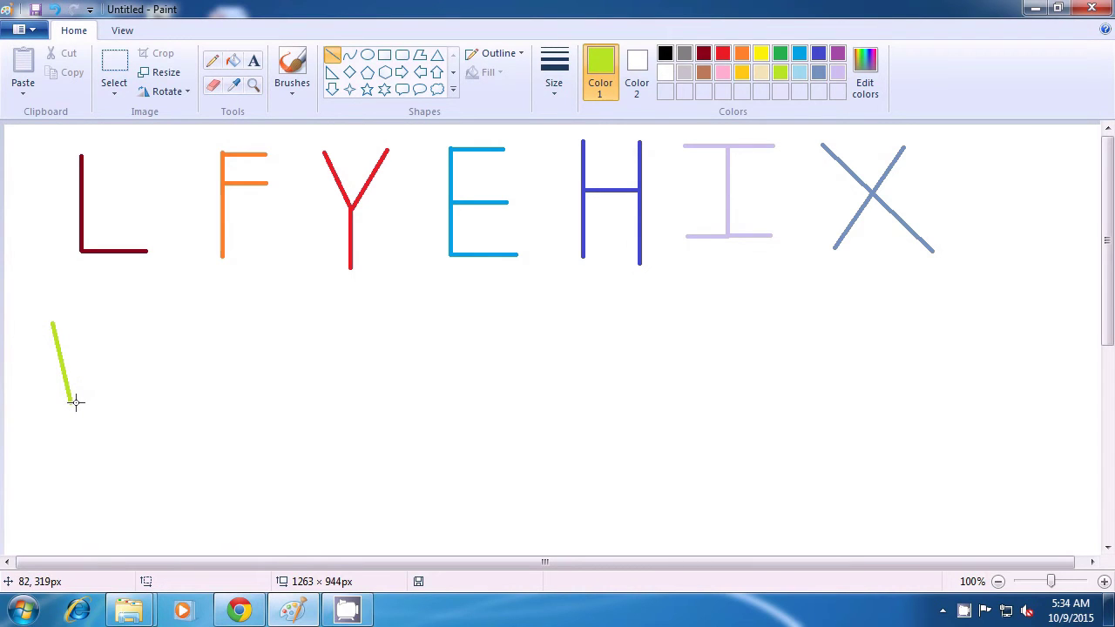
left_click_drag(74, 401, 129, 318)
left_click(124, 403)
left_click(163, 414)
left_click(189, 351)
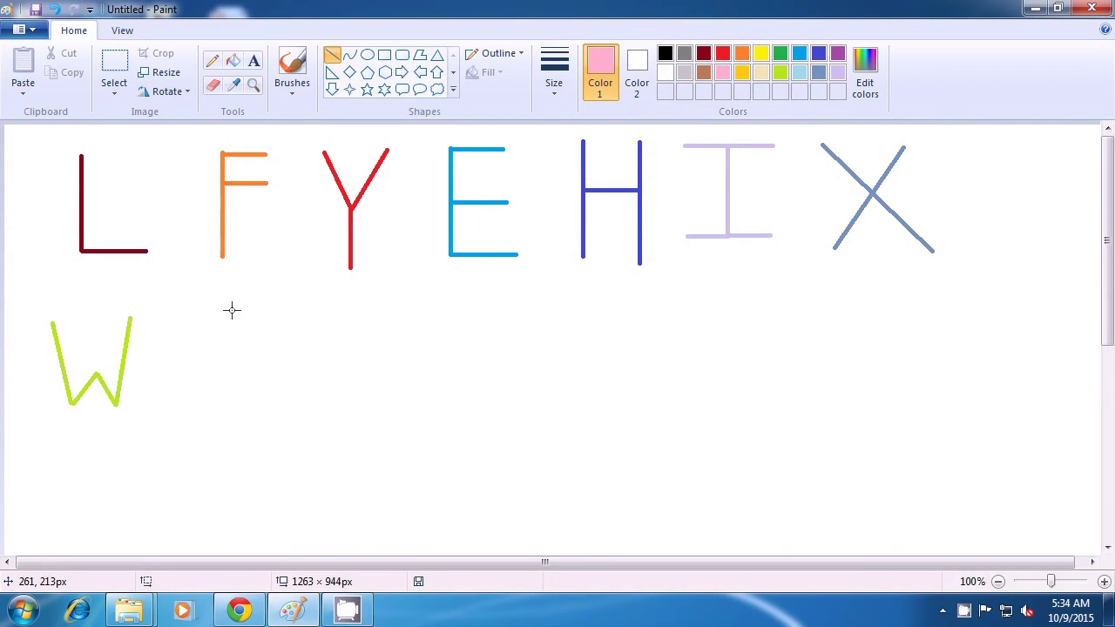
Draw a rose pink letter A beside the W, using two slanted sides and a horizontal crossbar.
left_click_drag(232, 309, 199, 396)
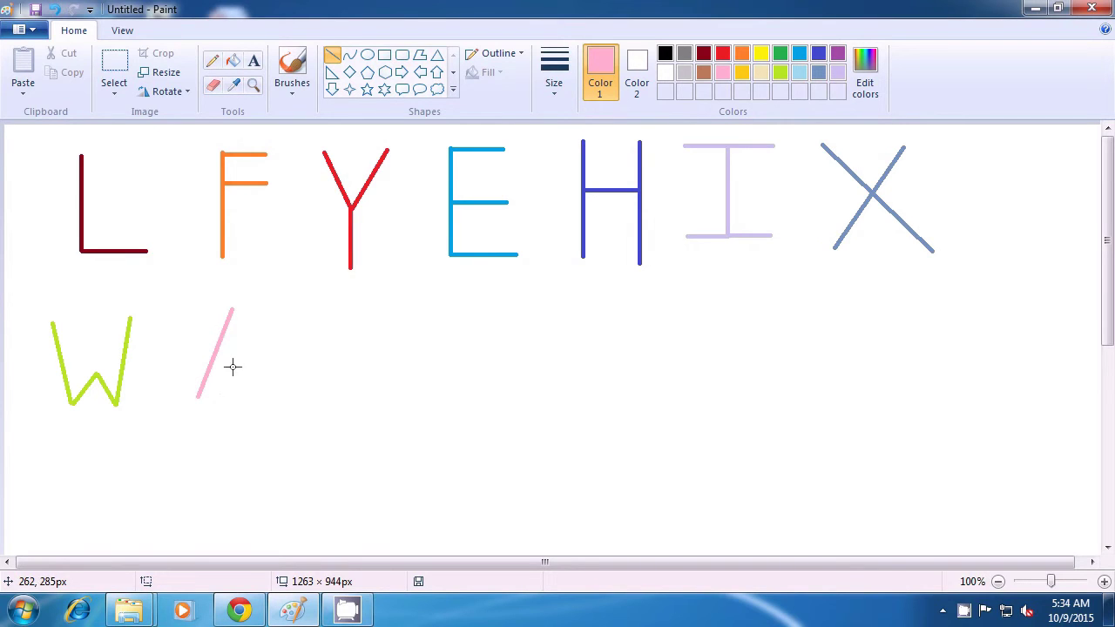
left_click_drag(232, 311, 265, 389)
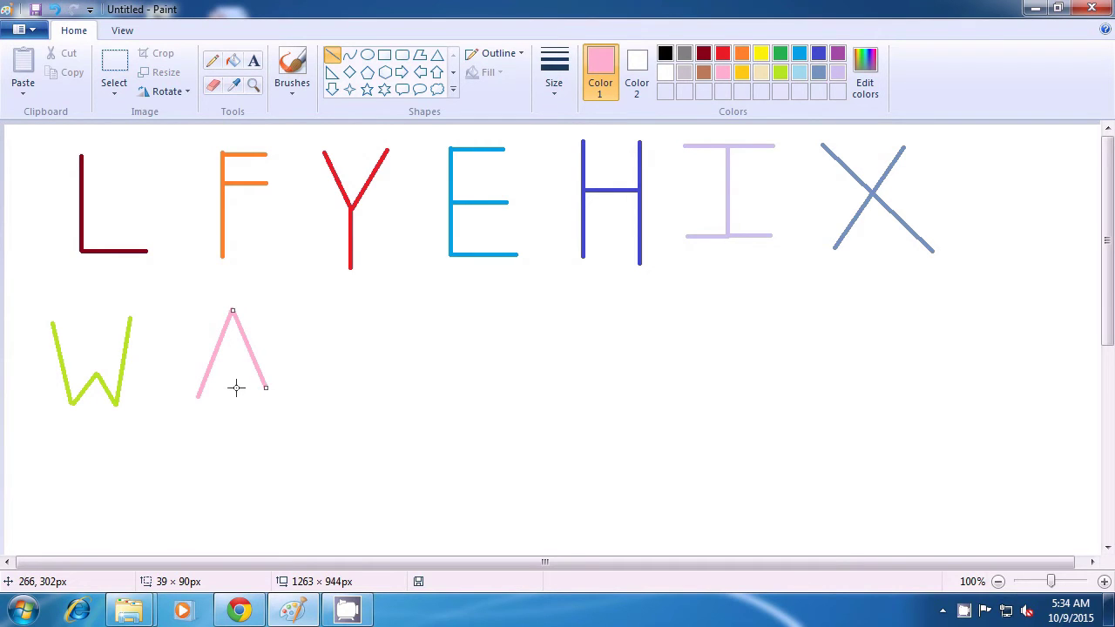
left_click_drag(264, 388, 269, 394)
left_click(235, 412)
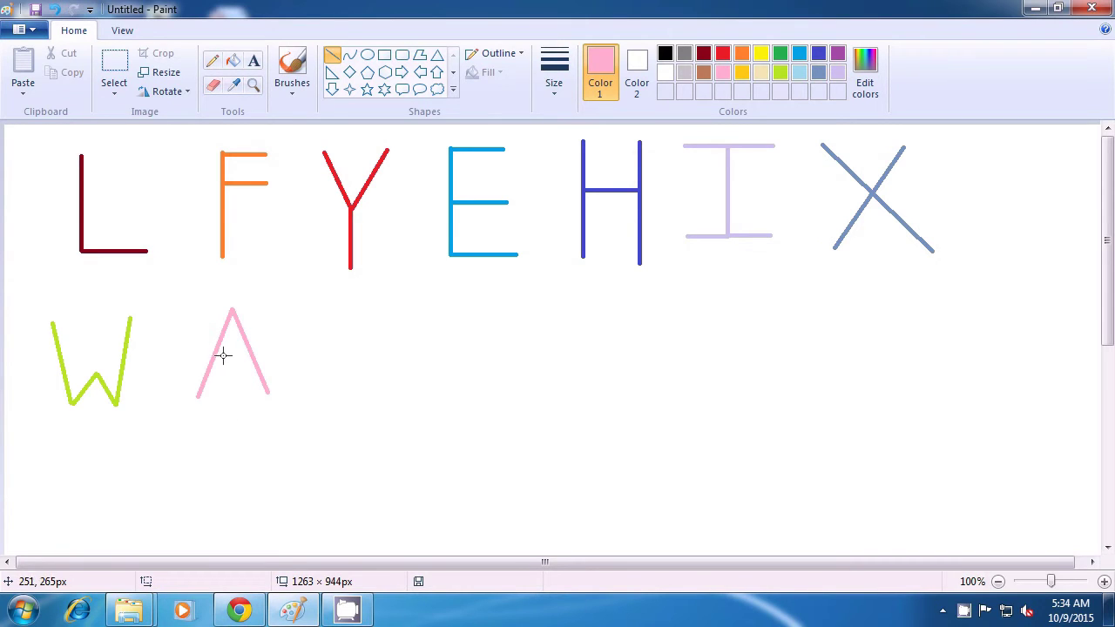
left_click_drag(214, 355, 254, 354)
left_click(371, 373)
Draw an orange letter T beside the A, using a vertical stem and a slightly slanted bar across its upper end.
left_click(722, 53)
left_click(741, 54)
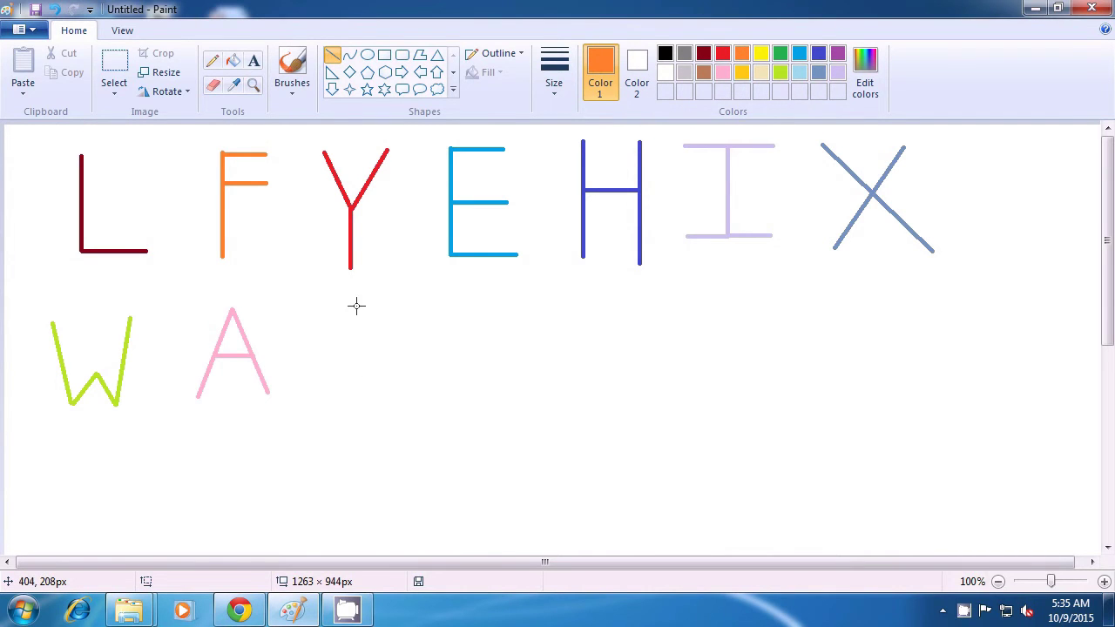
left_click_drag(356, 304, 356, 390)
left_click_drag(427, 386, 428, 386)
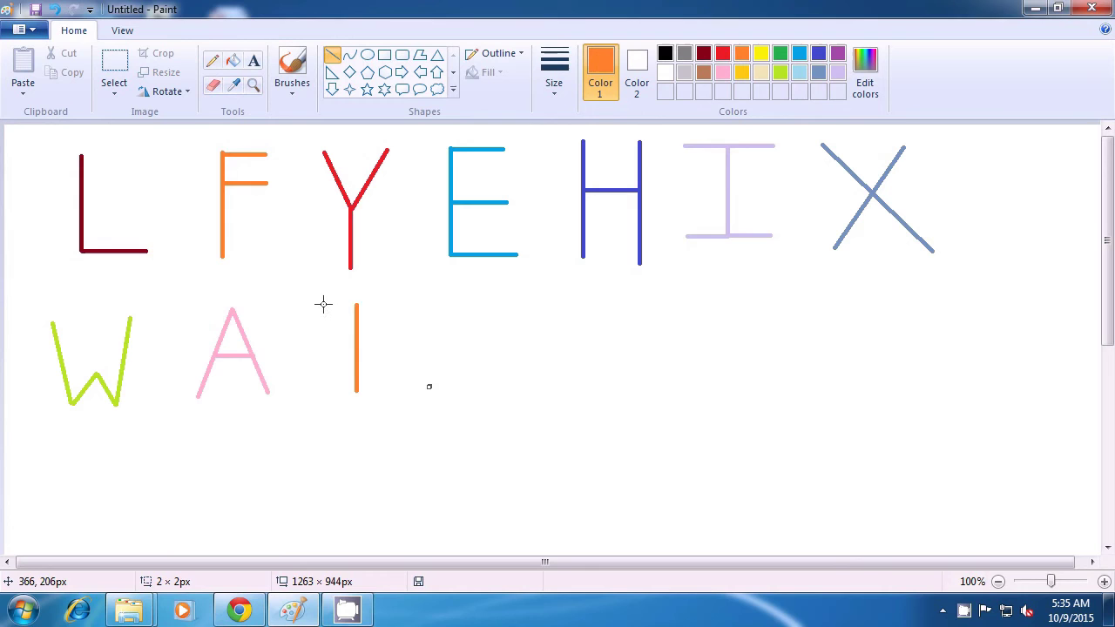
key("ctrl+z")
left_click_drag(315, 307, 392, 301)
left_click(445, 352)
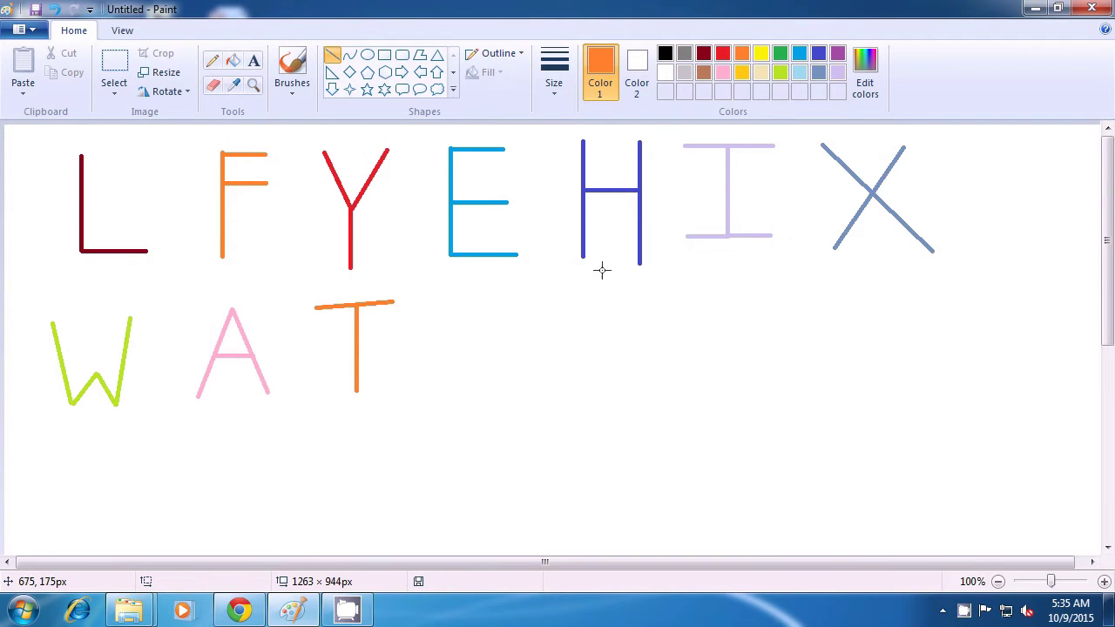
Draw a gold letter N beside the T, using two vertical lines joined by a descending diagonal.
left_click(743, 75)
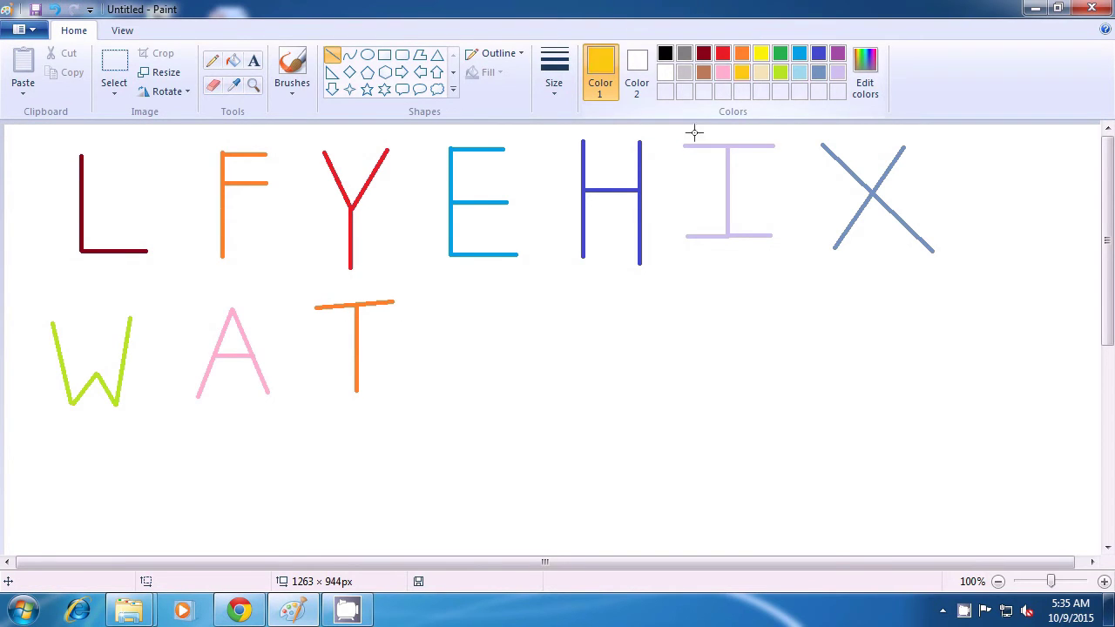
left_click_drag(460, 303, 460, 414)
left_click(505, 397)
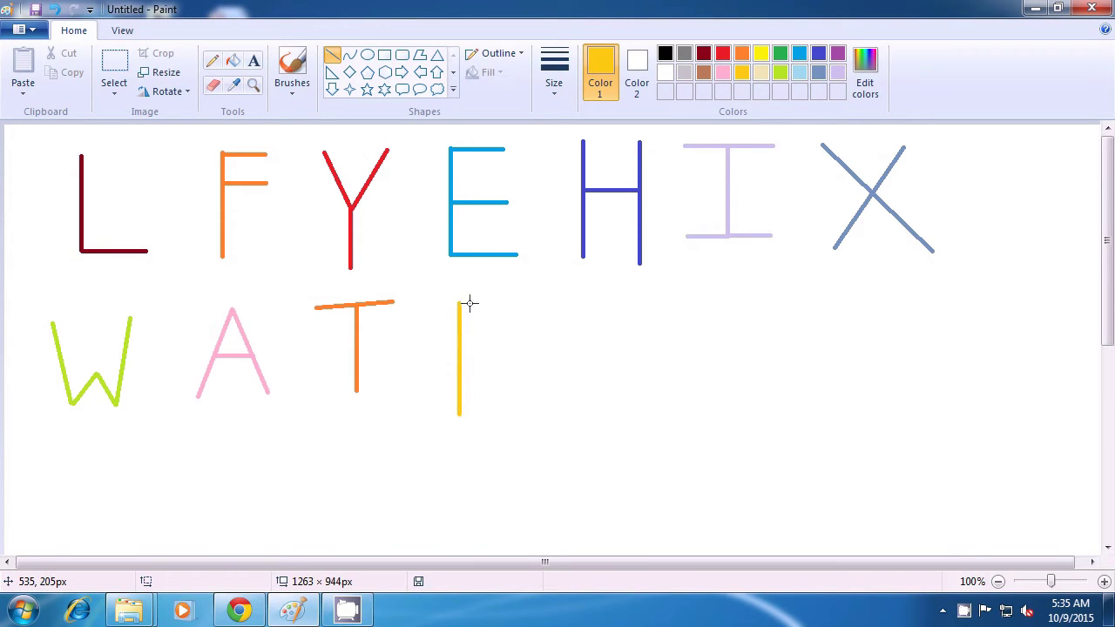
left_click_drag(460, 303, 517, 406)
left_click(561, 402)
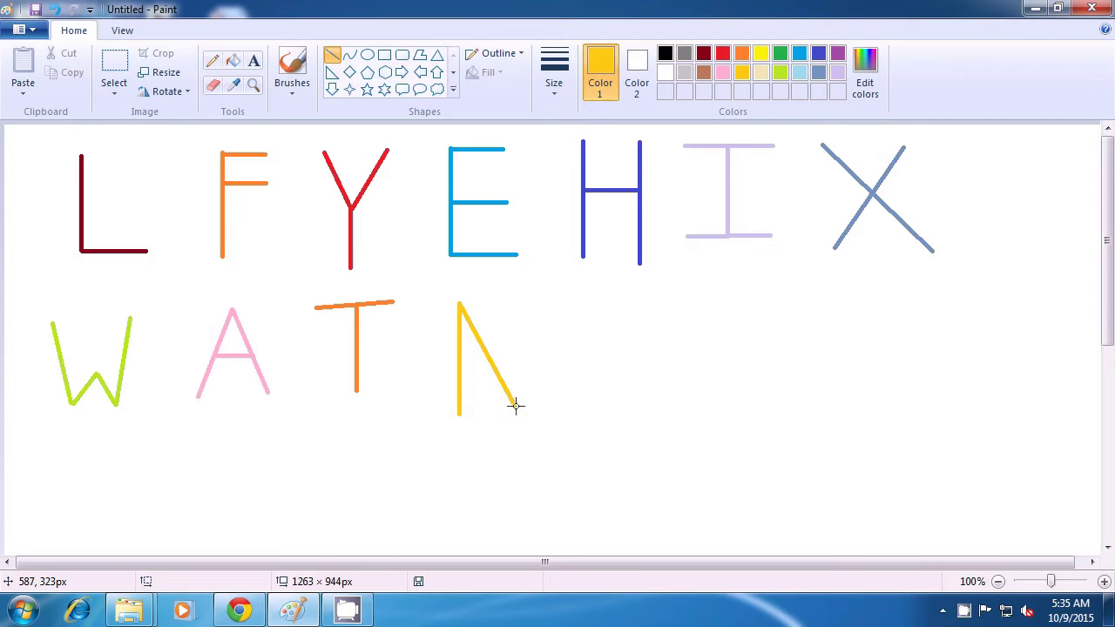
left_click_drag(516, 405, 515, 302)
left_click(651, 341)
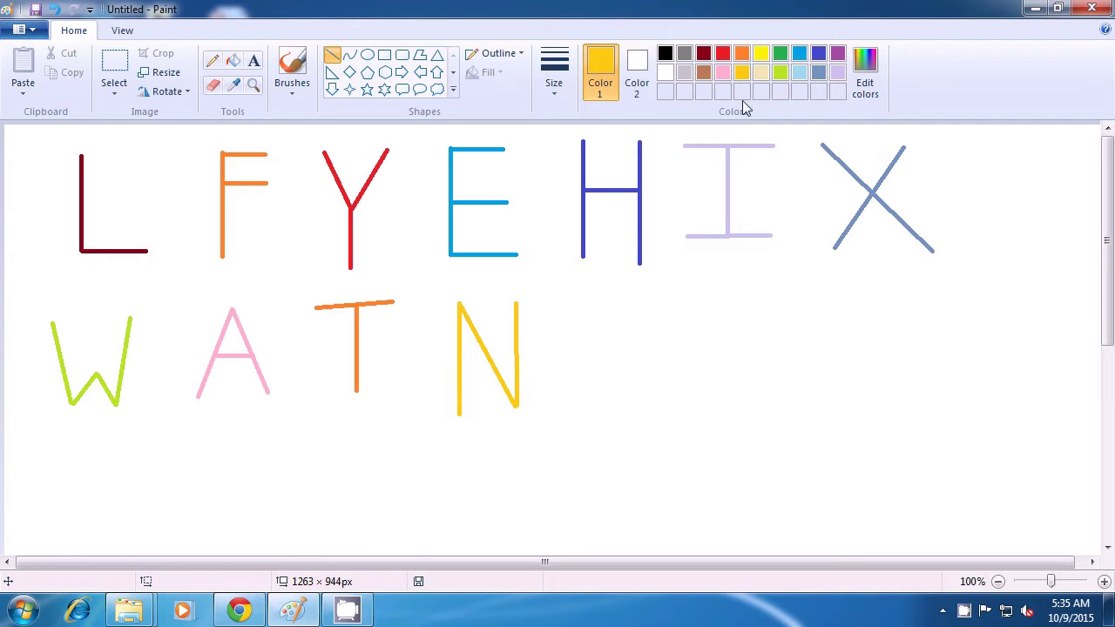
Draw a green letter V beside the N, using two slanted lines meeting at the base, the first spanning about 42 × 109 px.
left_click(780, 56)
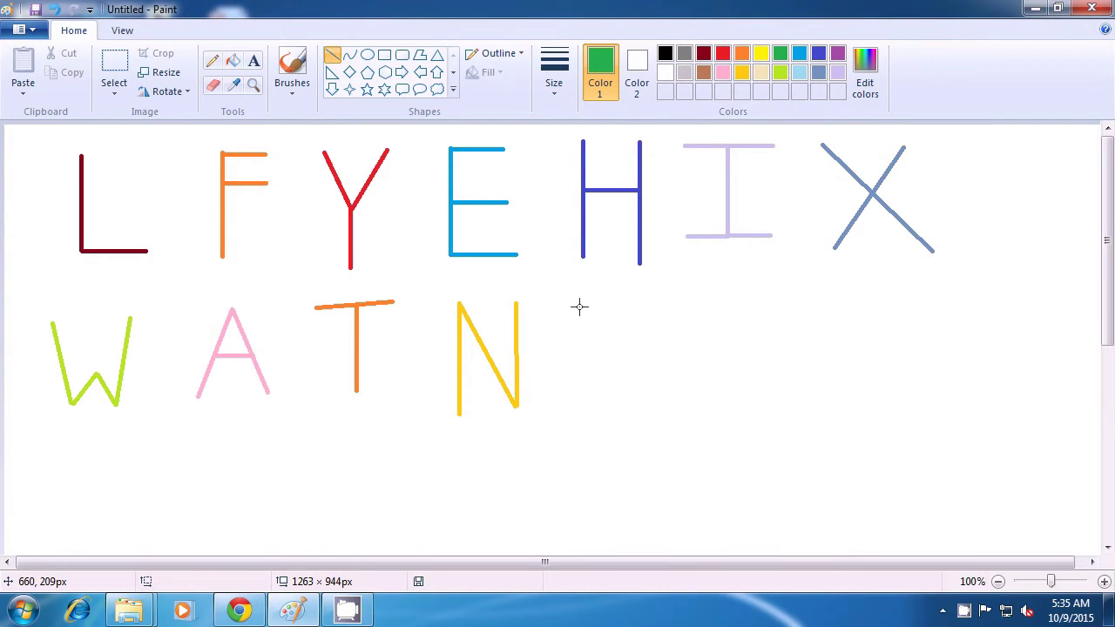
left_click_drag(579, 306, 615, 401)
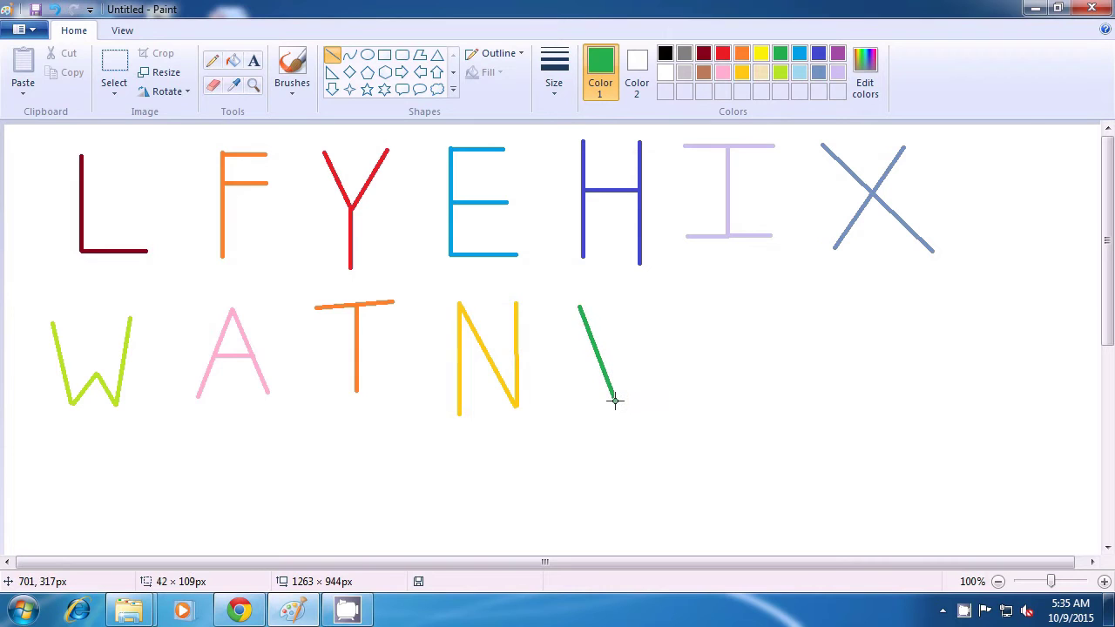
left_click_drag(649, 301, 618, 401)
left_click(676, 400)
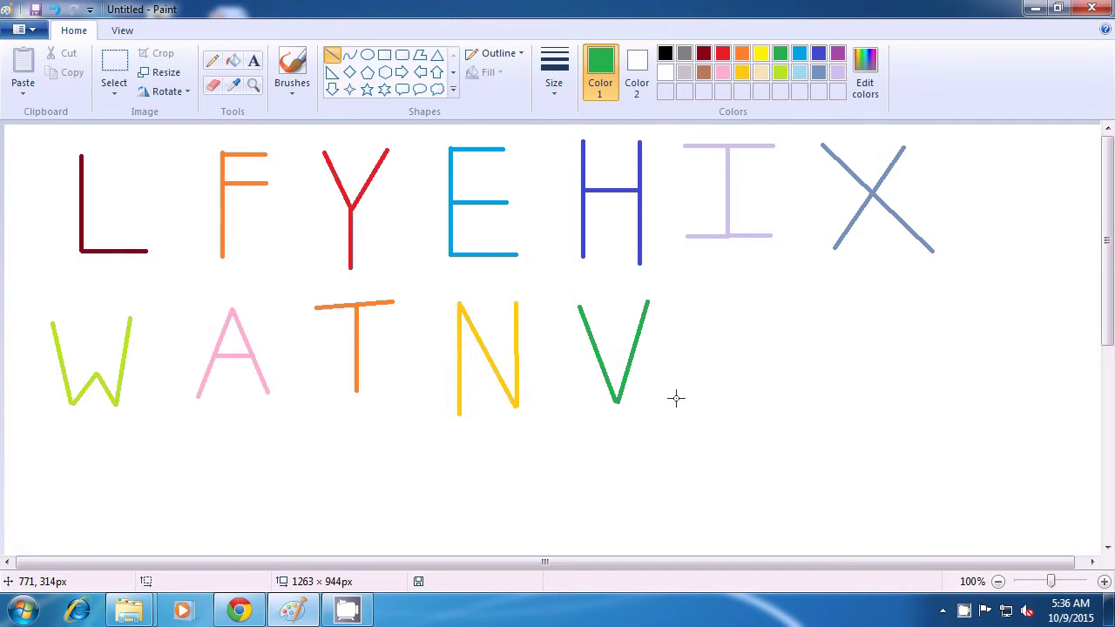
Draw a dark red letter Z beside the V, using two horizontal lines joined by a diagonal.
left_click(704, 54)
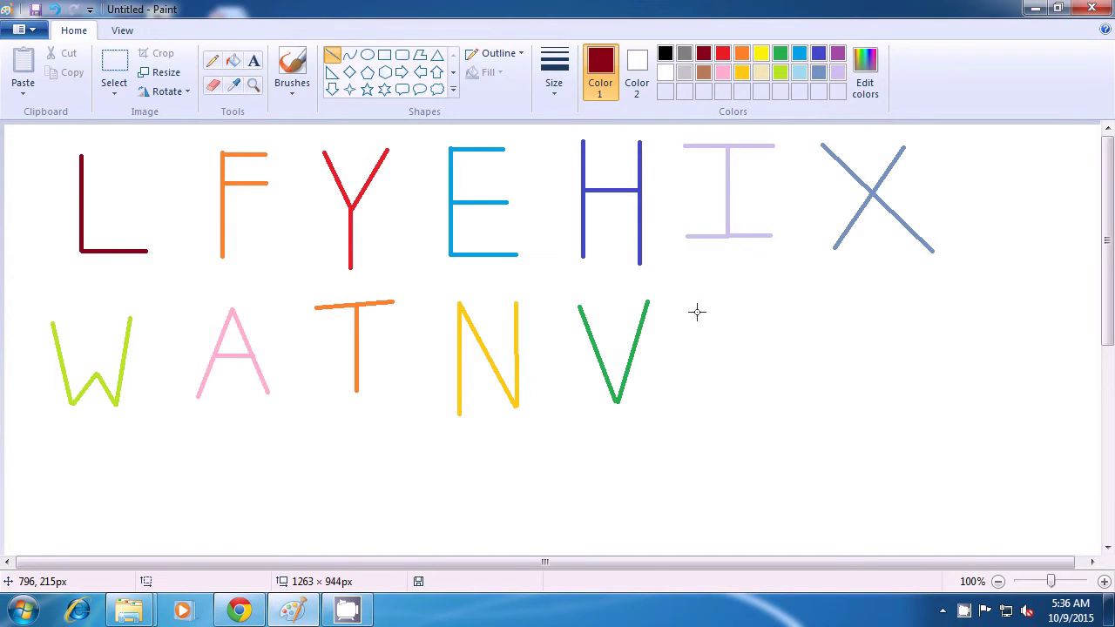
left_click_drag(692, 311, 697, 387)
left_click(784, 386)
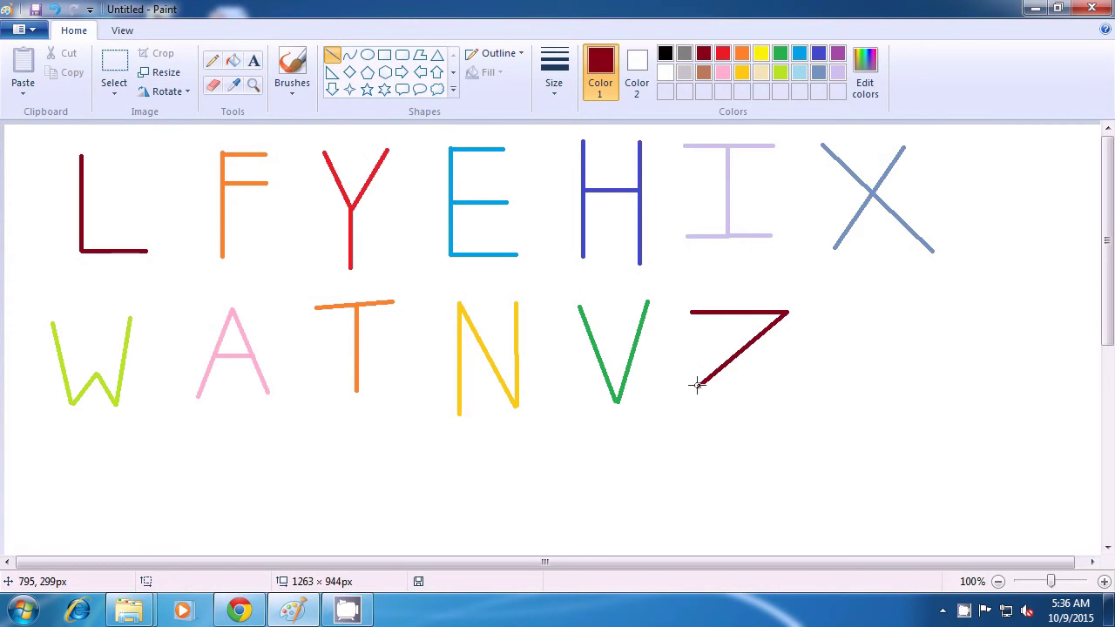
left_click_drag(698, 388, 800, 389)
left_click(862, 379)
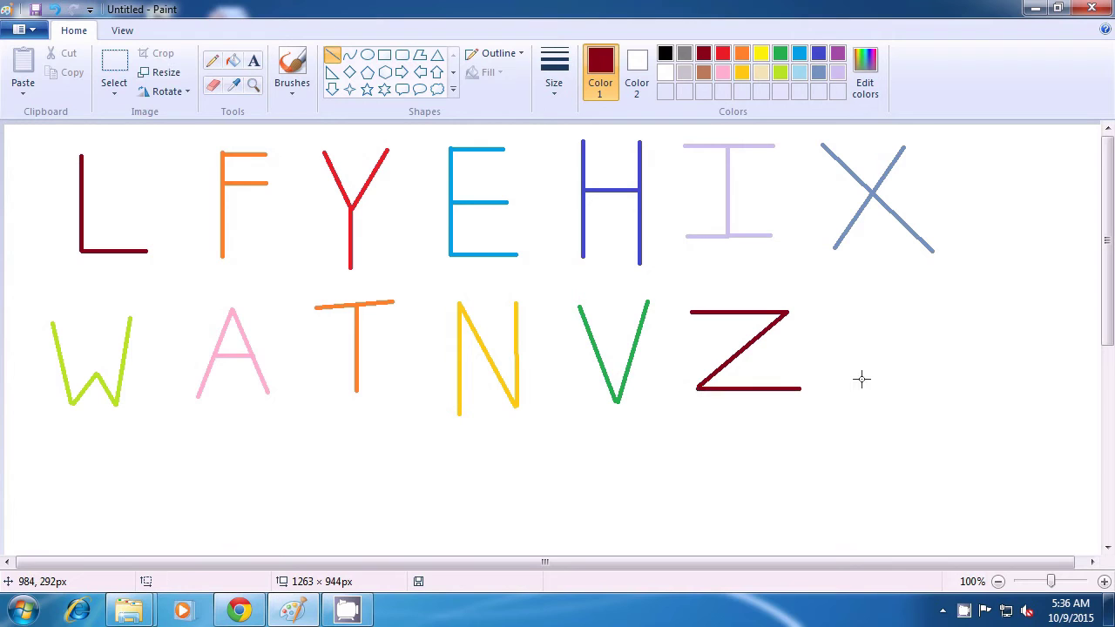
Draw an indigo letter K beside the Z, using a vertical stem, an upper arm spanning about 70 × 90 px and a lower arm.
left_click(819, 54)
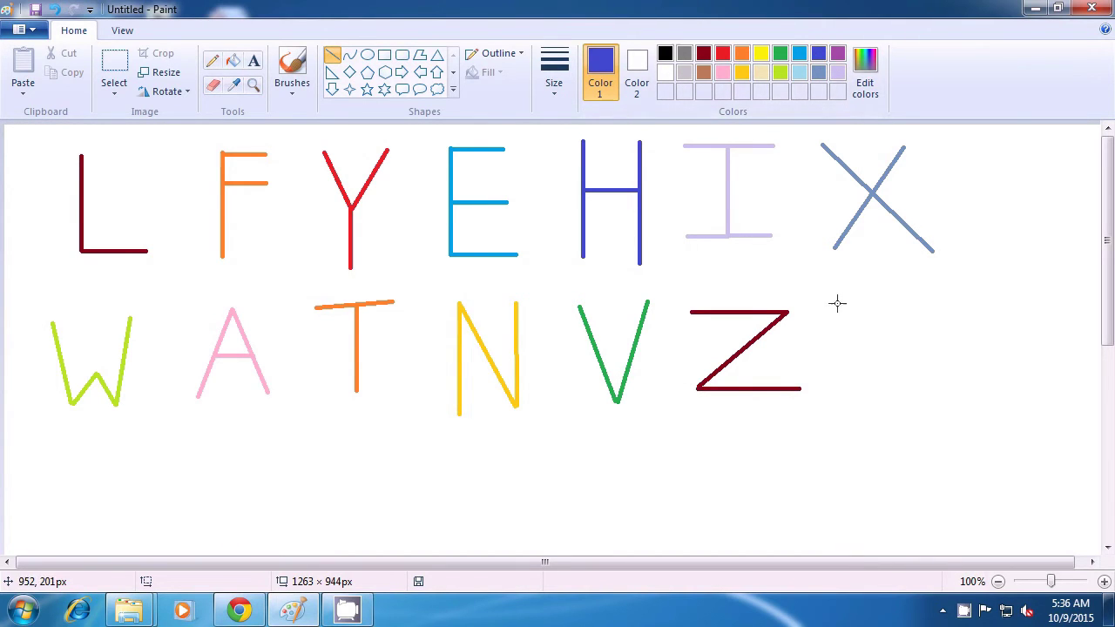
mouse_move(857, 297)
left_mouse_down()
mouse_move(877, 390)
mouse_move(857, 432)
left_mouse_up()
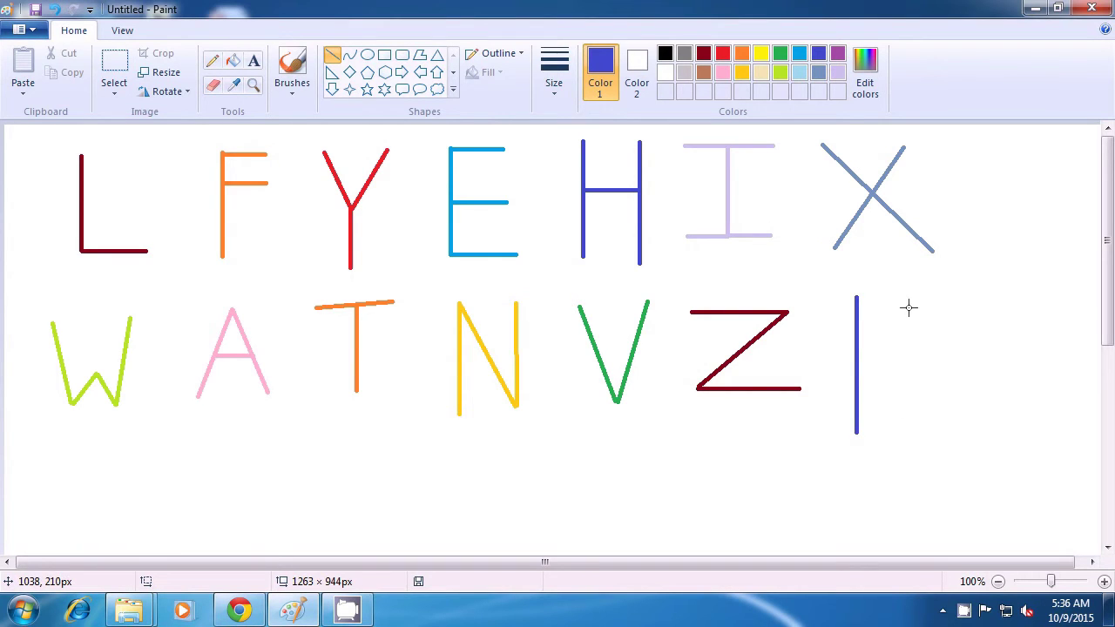
left_click_drag(921, 293, 859, 369)
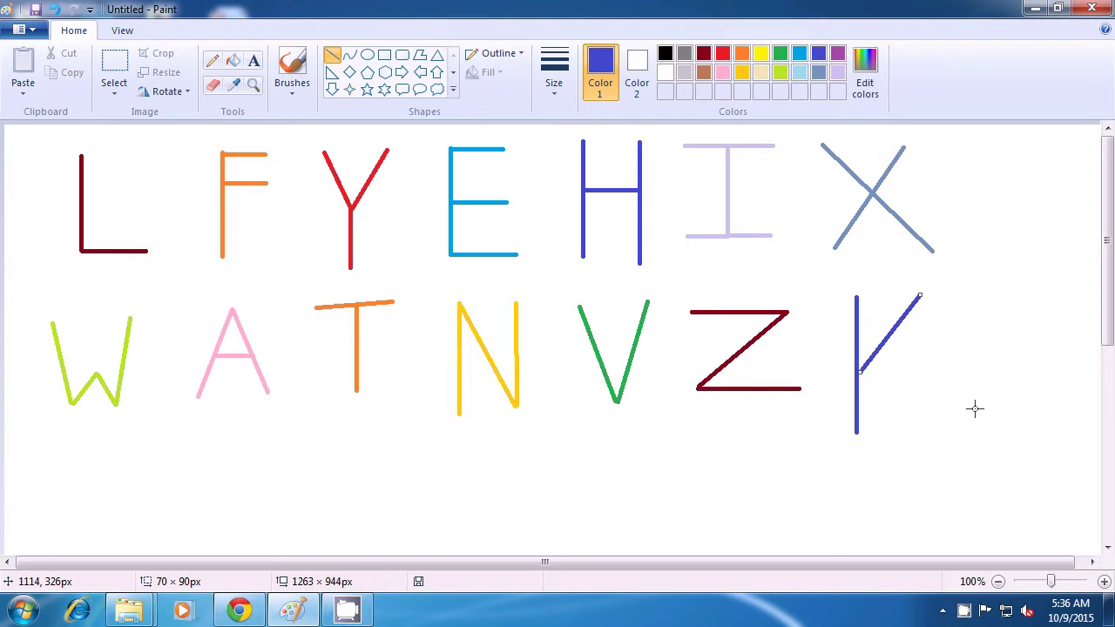
left_click(870, 373)
left_click_drag(859, 375, 948, 425)
left_click(999, 420)
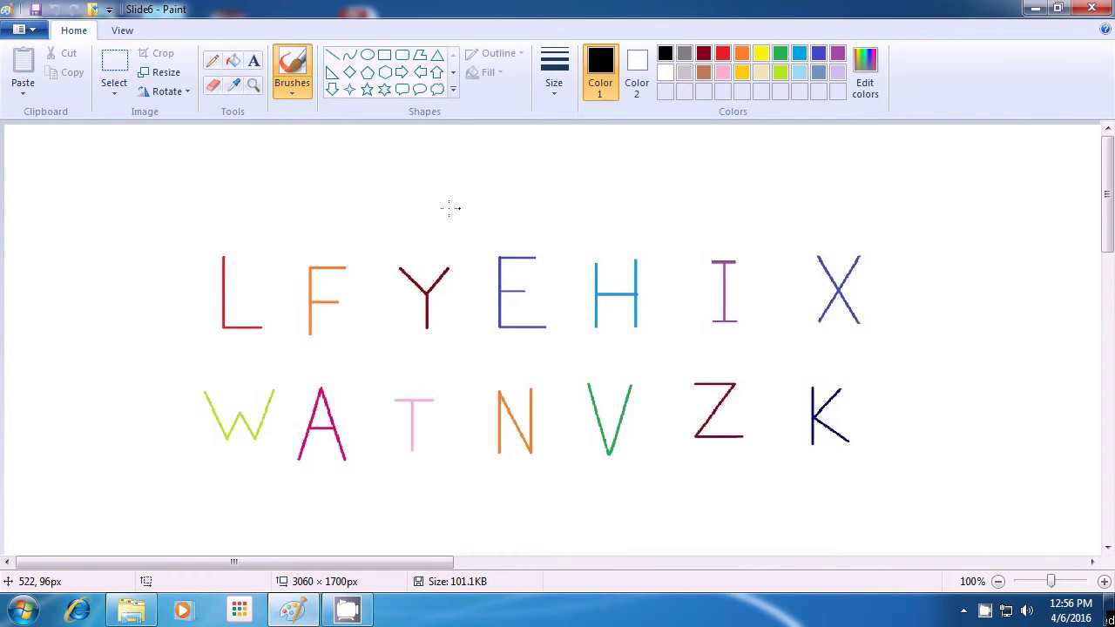
Select the whole Slide6 picture and delete all the letters from the canvas.
left_click(111, 101)
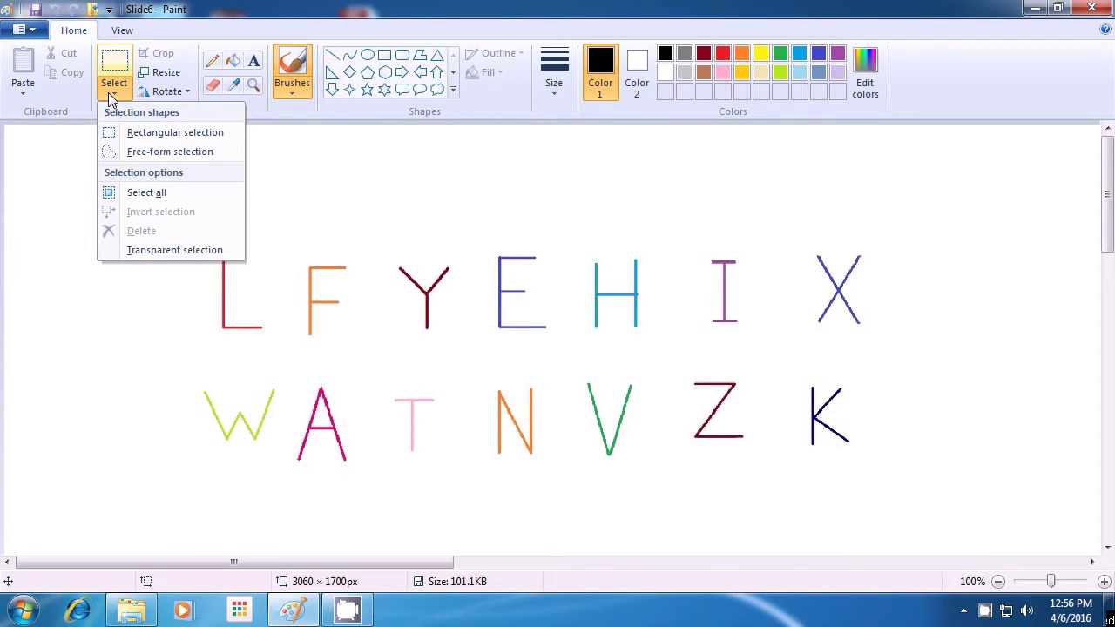
left_click(129, 194)
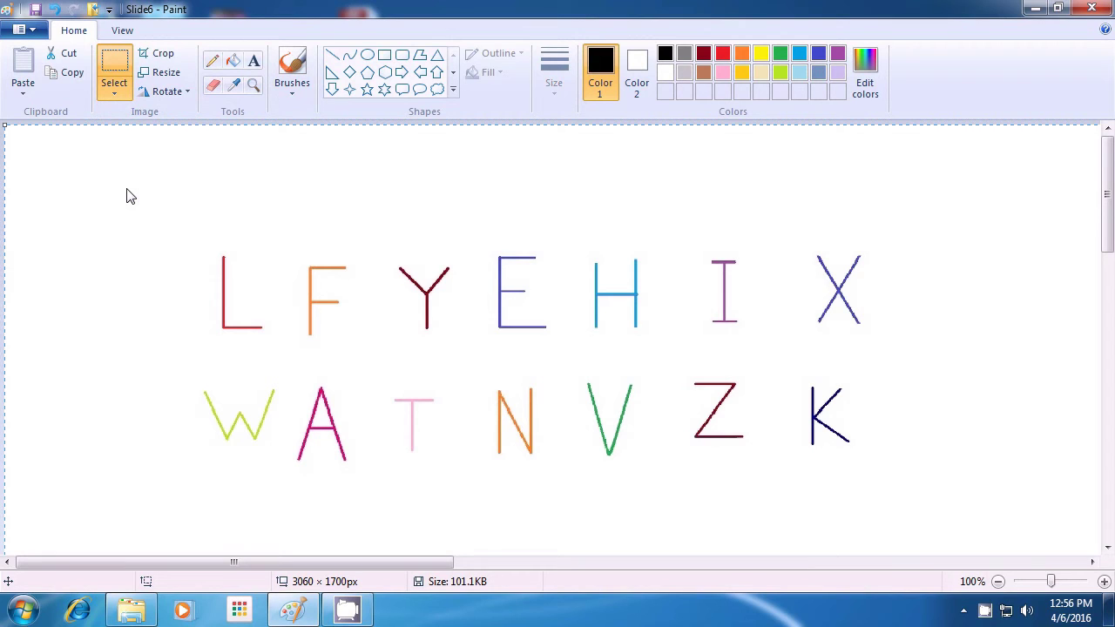
key("Delete")
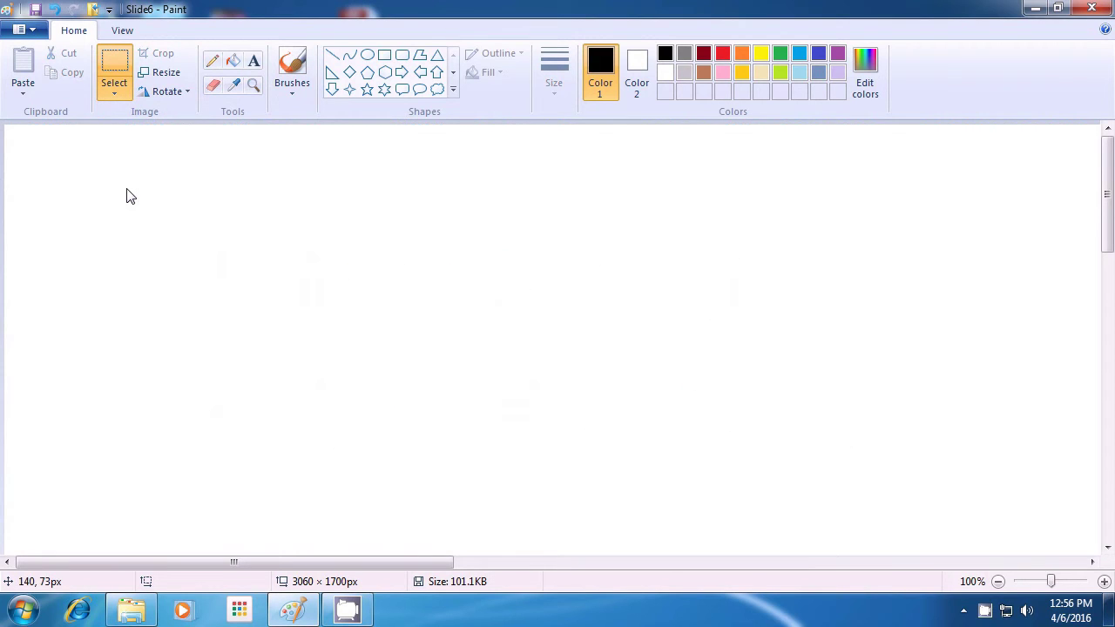
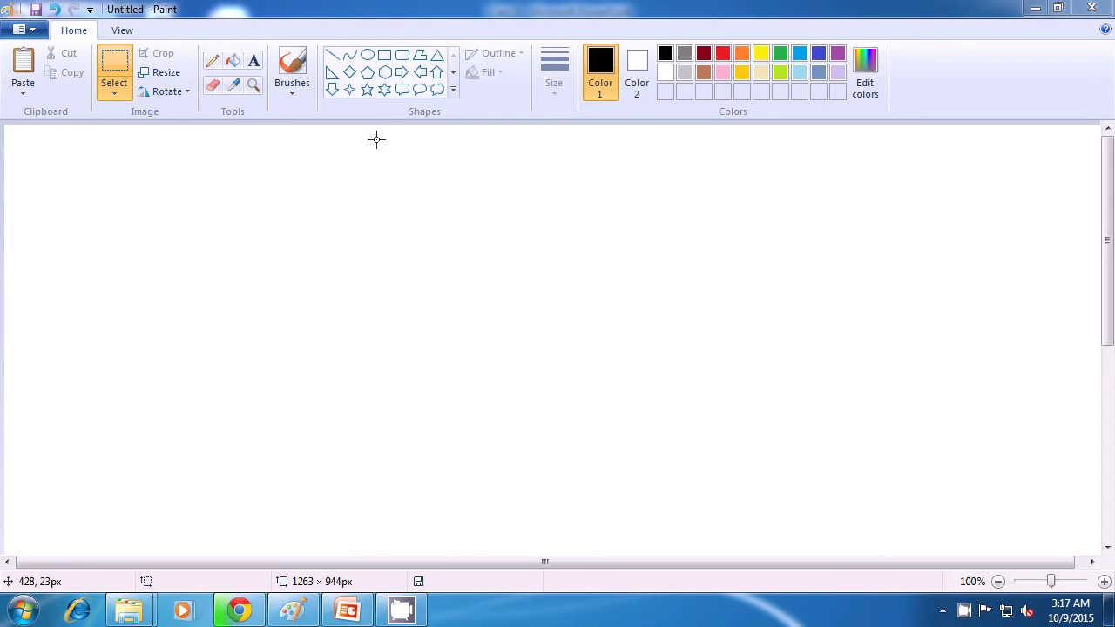
Draw a large dark red upright triangle on the blank canvas with the Line tool, joining two slanted sides with a horizontal base.
left_click(332, 55)
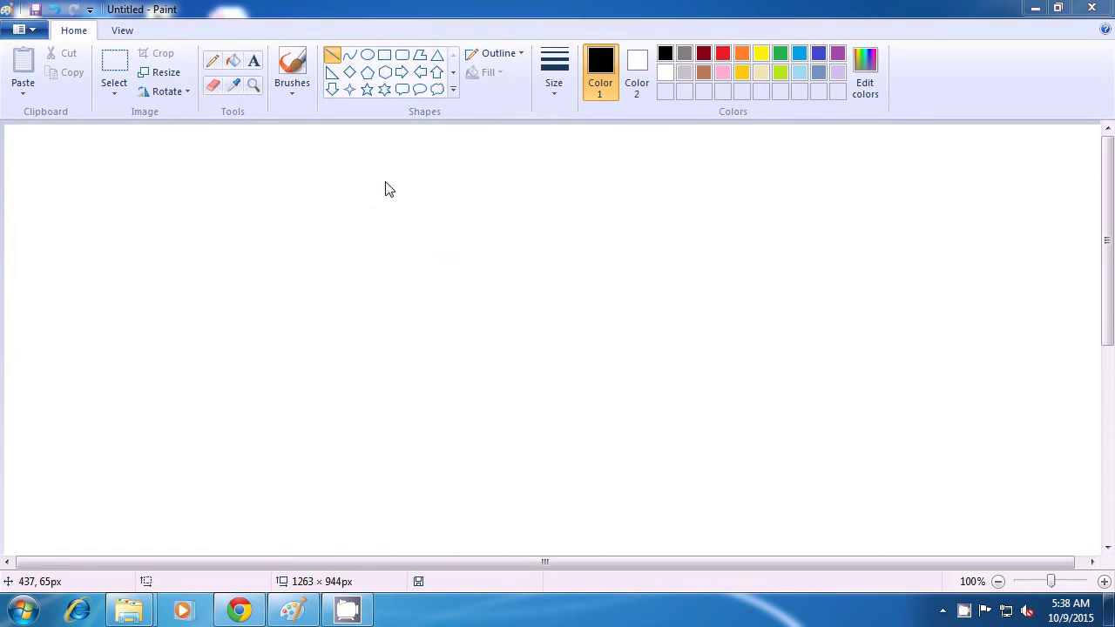
left_click(704, 56)
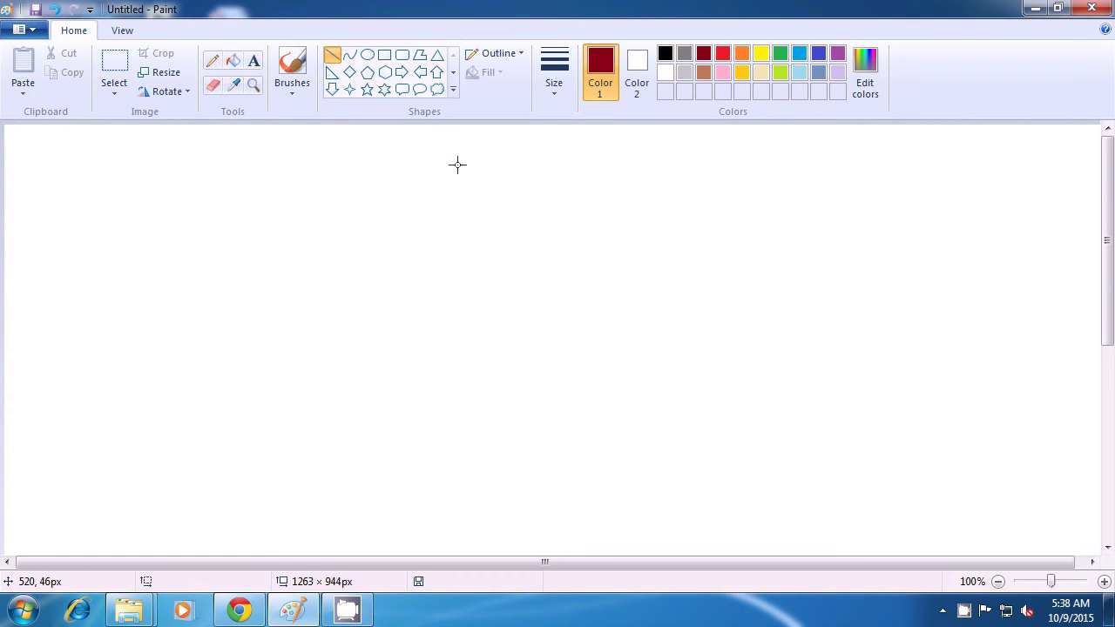
mouse_move(458, 164)
left_mouse_down()
mouse_move(410, 274)
mouse_move(357, 329)
left_mouse_up()
left_click(413, 324)
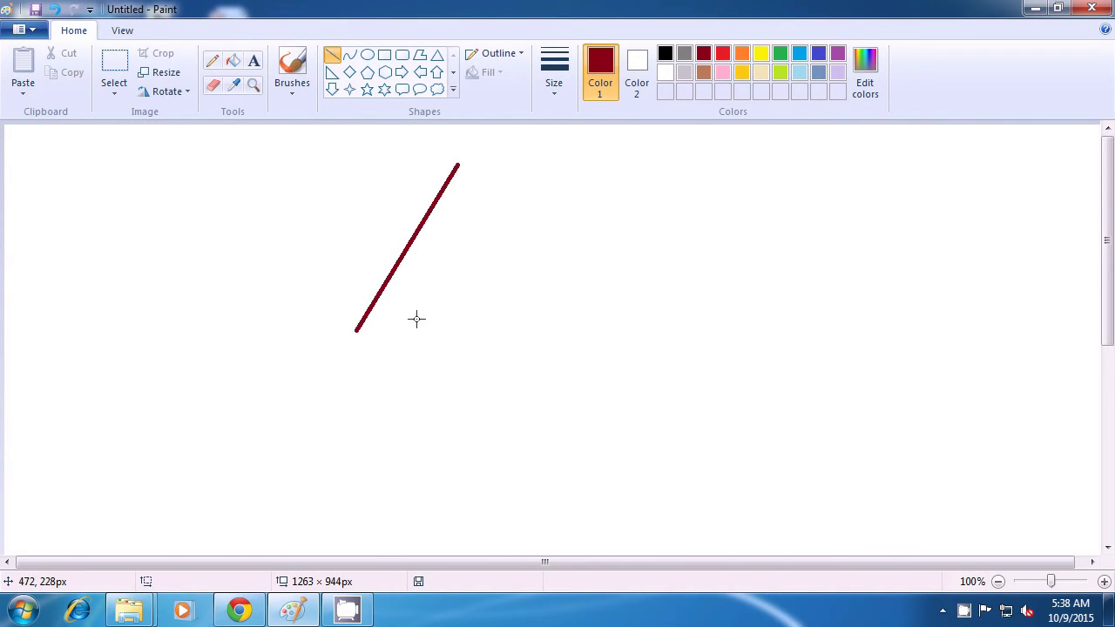
left_click_drag(458, 166, 574, 329)
left_click(500, 374)
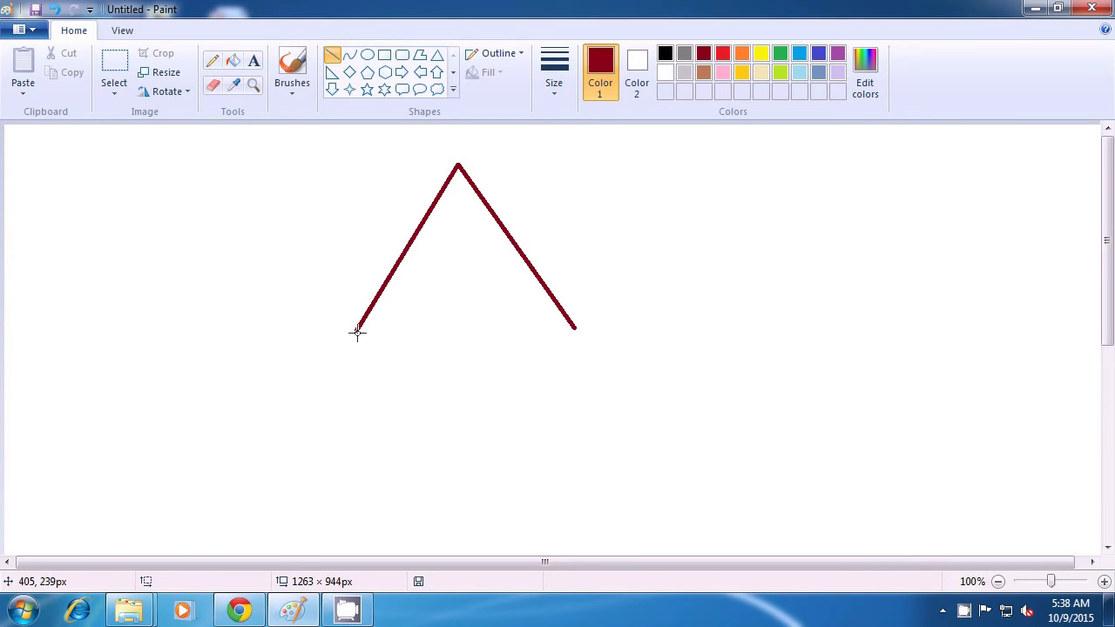
left_click_drag(355, 331, 576, 330)
left_click(649, 334)
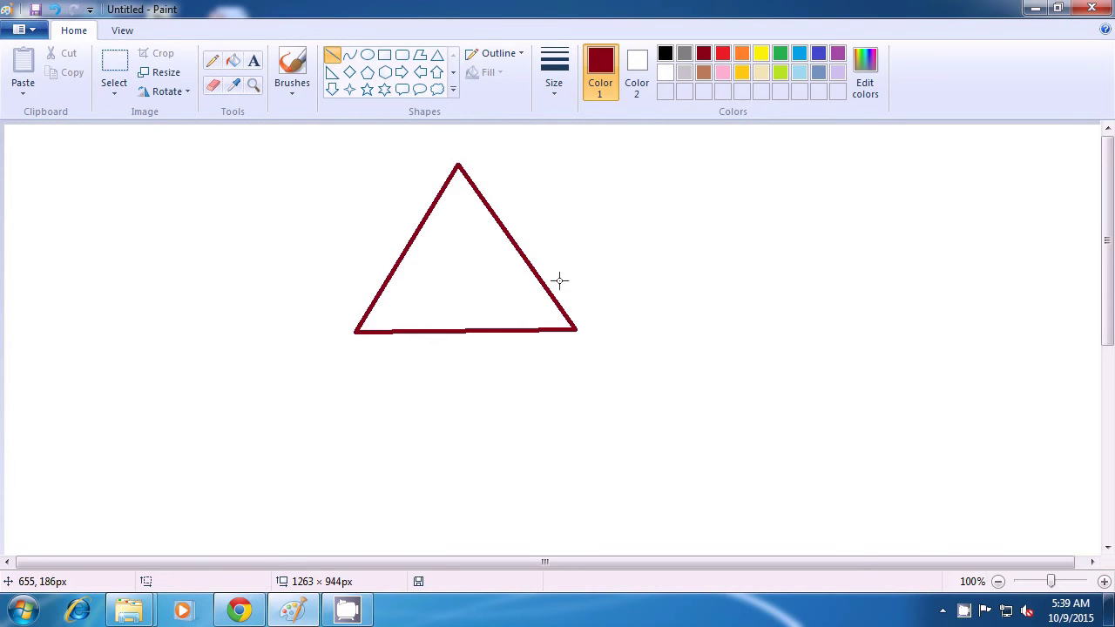
Draw an inverted dark red triangle over the upright one to form a six-pointed star, with slanted sides about 120 × 194 and 138 × 193 px.
left_click_drag(350, 207, 573, 206)
left_click(628, 215)
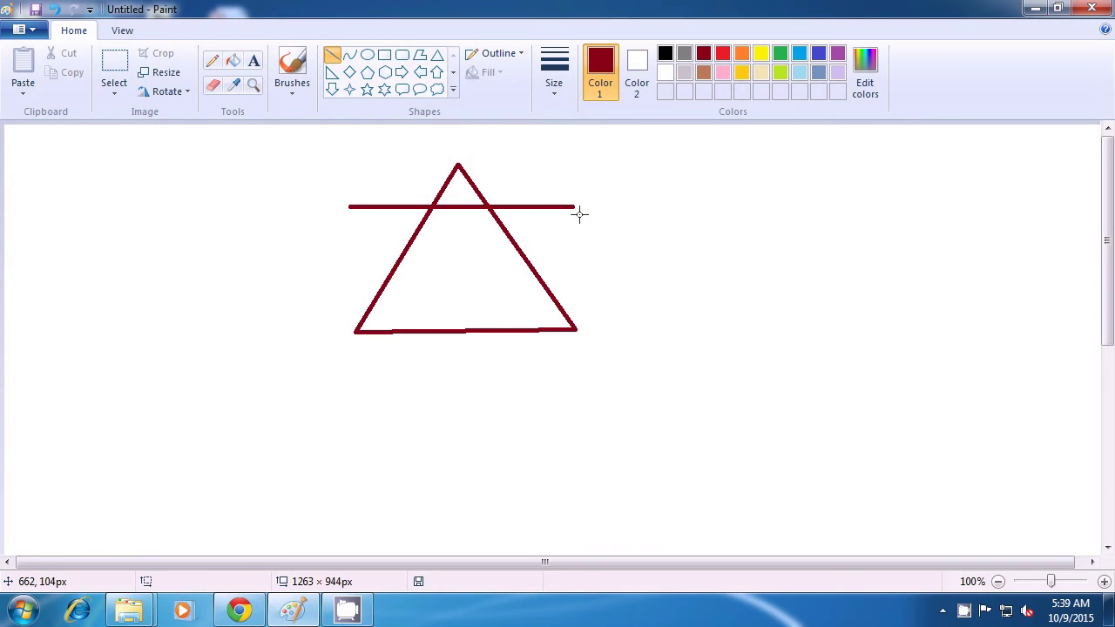
mouse_move(573, 206)
left_mouse_down()
mouse_move(525, 271)
mouse_move(512, 356)
mouse_move(469, 376)
left_mouse_up()
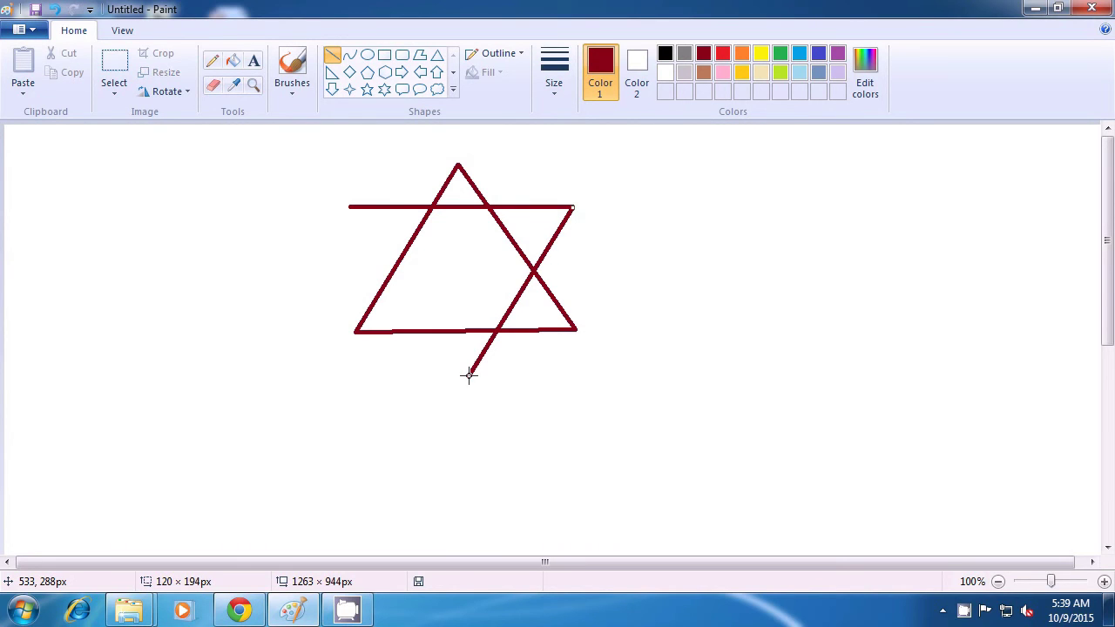
left_click(508, 391)
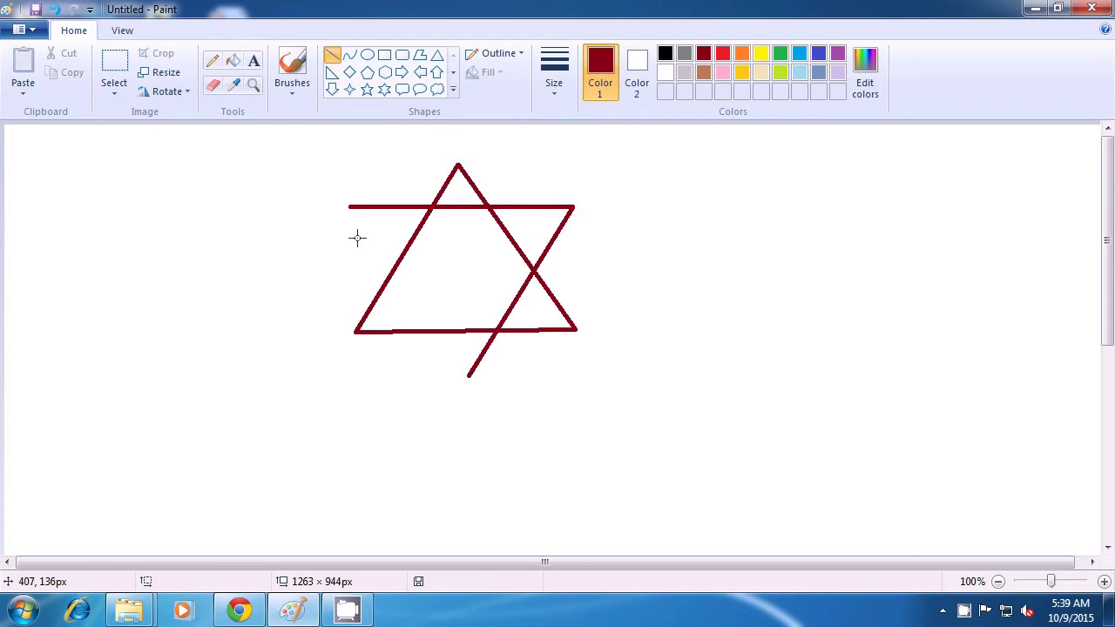
mouse_move(350, 208)
left_mouse_down()
mouse_move(449, 329)
mouse_move(469, 374)
left_mouse_up()
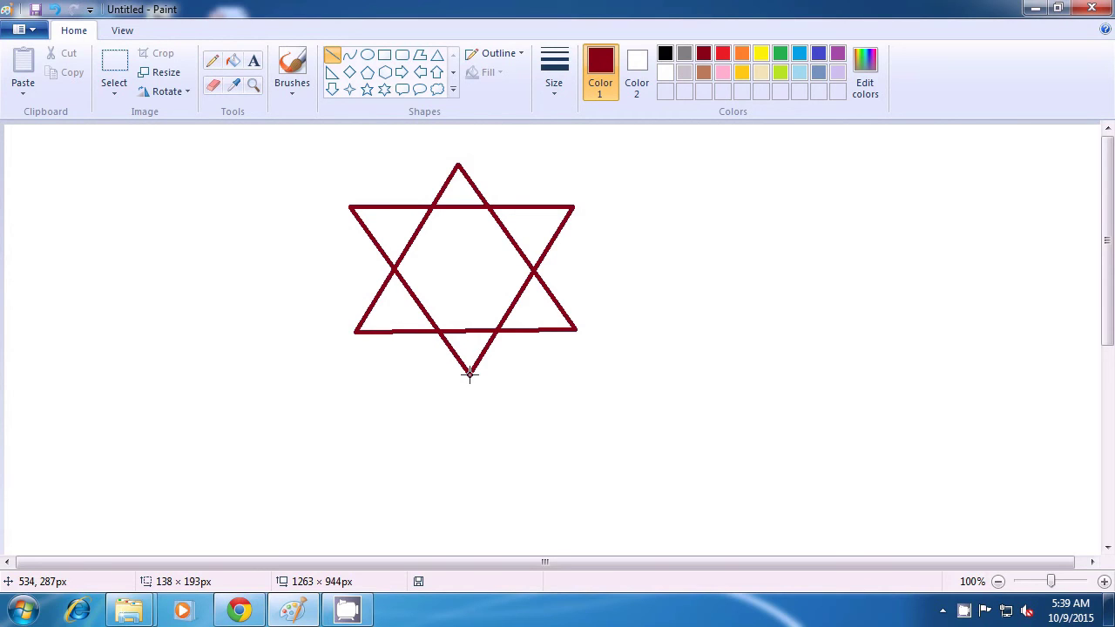
left_click_drag(469, 374, 470, 375)
left_click(542, 375)
Fill the star's central hexagon with orange and its upper-left point with lime.
left_click(233, 64)
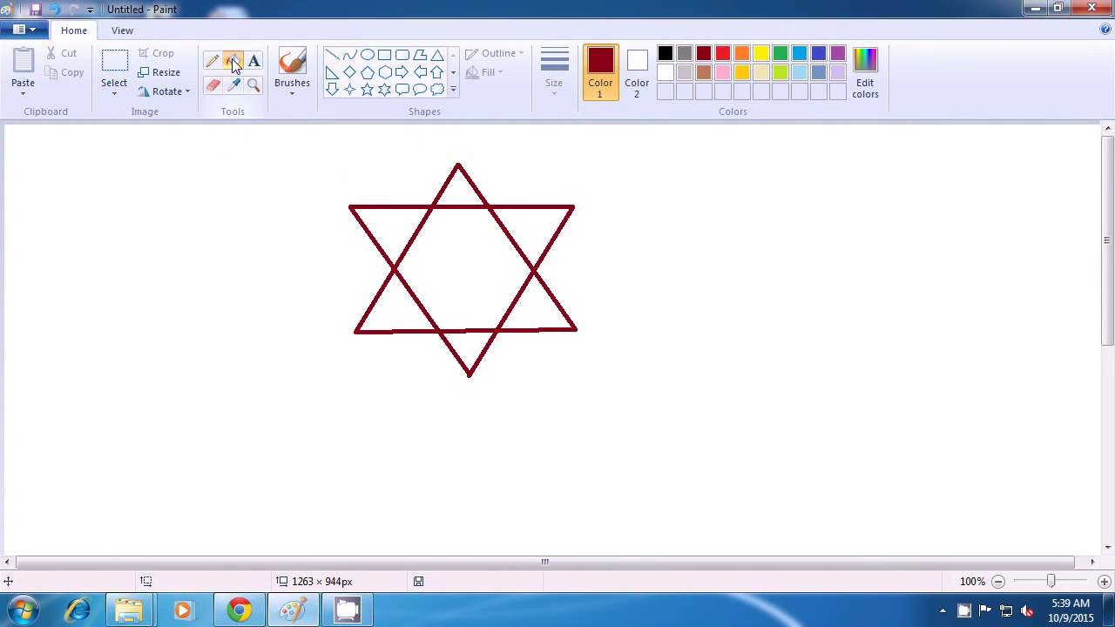
left_click(741, 54)
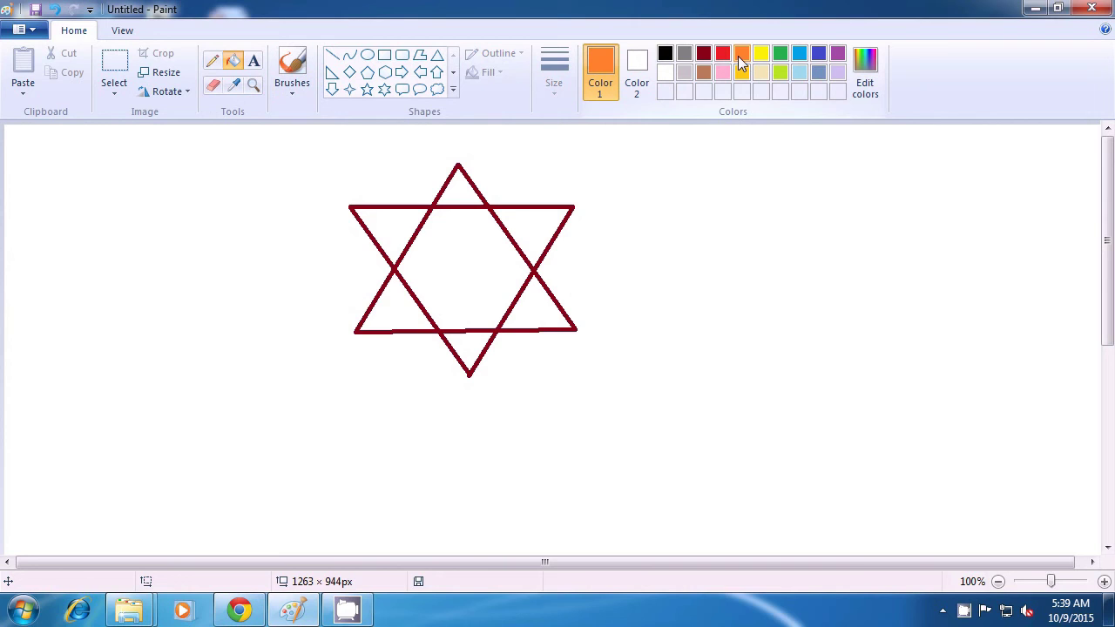
left_click(466, 261)
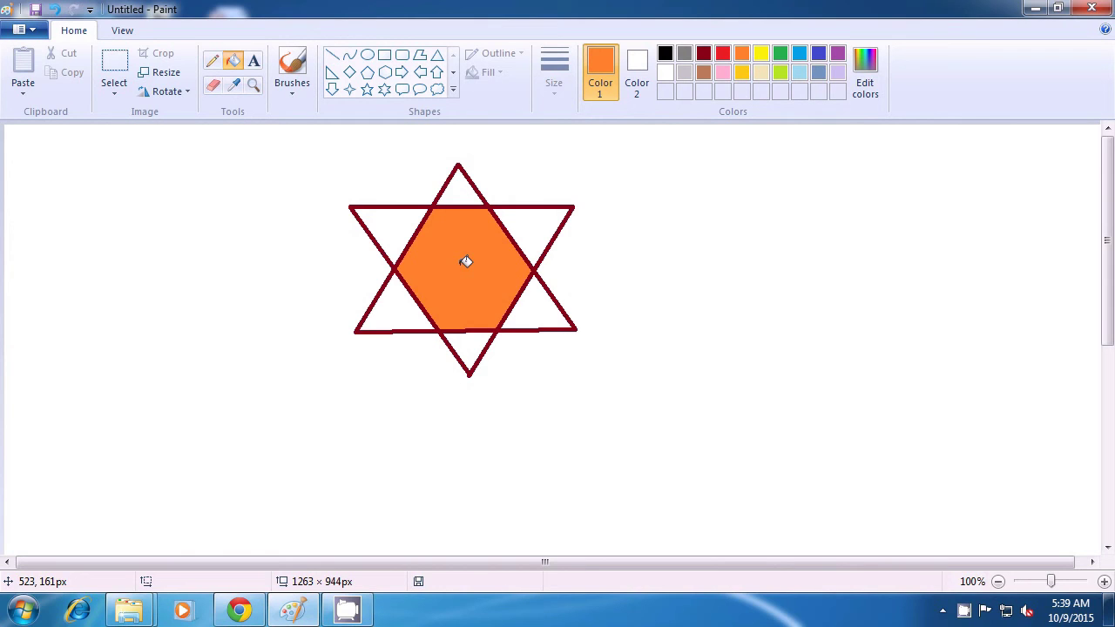
left_click(778, 74)
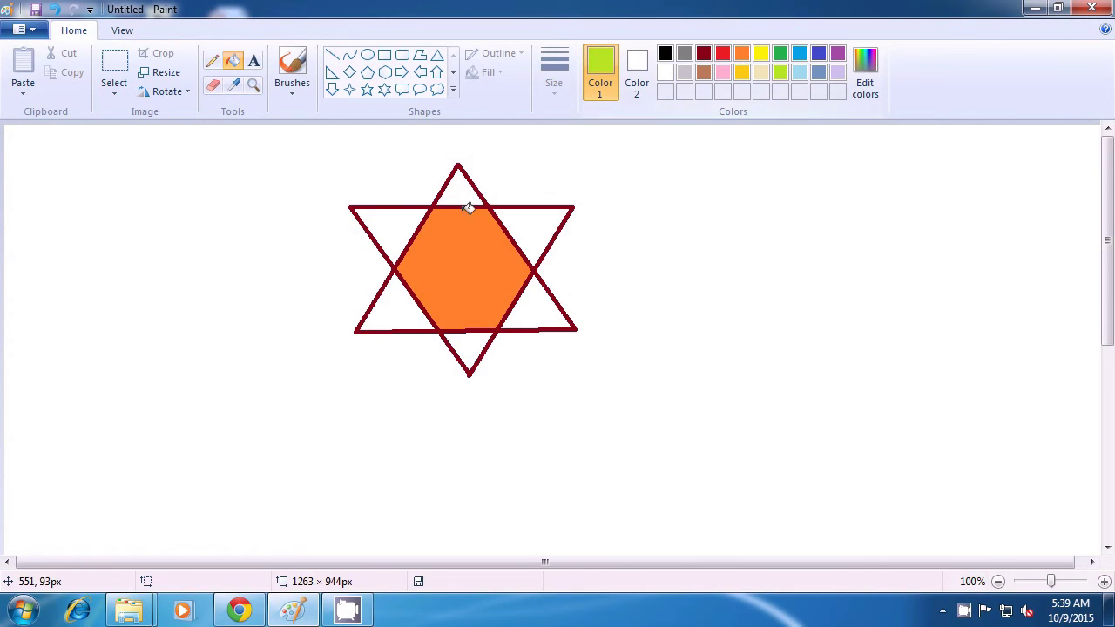
left_click(401, 230)
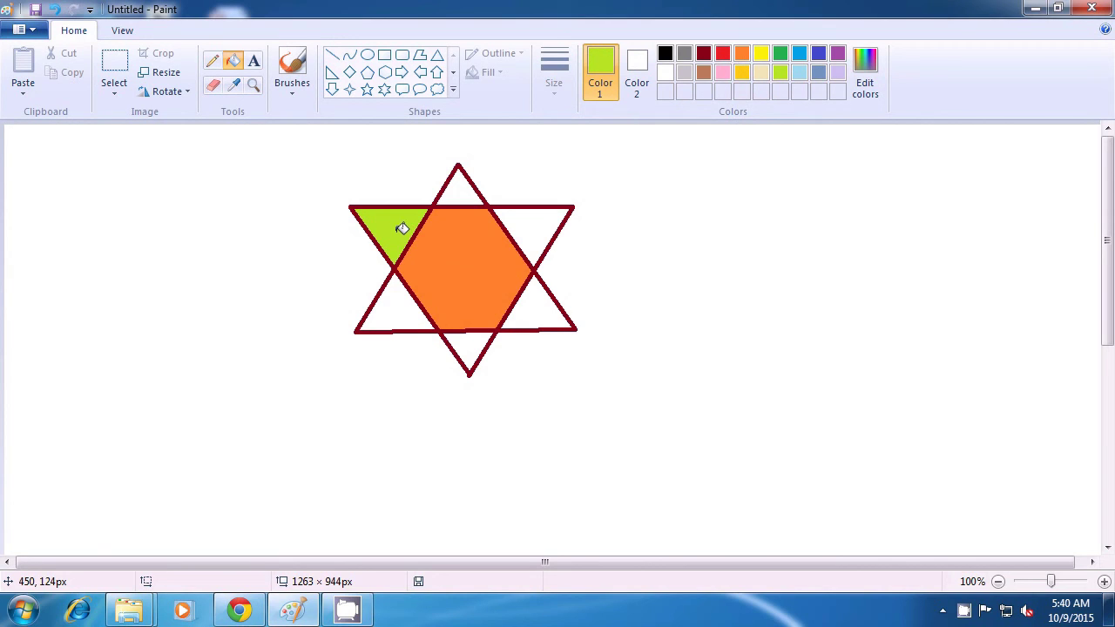
Fill the star's lower-left point with light turquoise and its lower-right point with green.
left_click(800, 72)
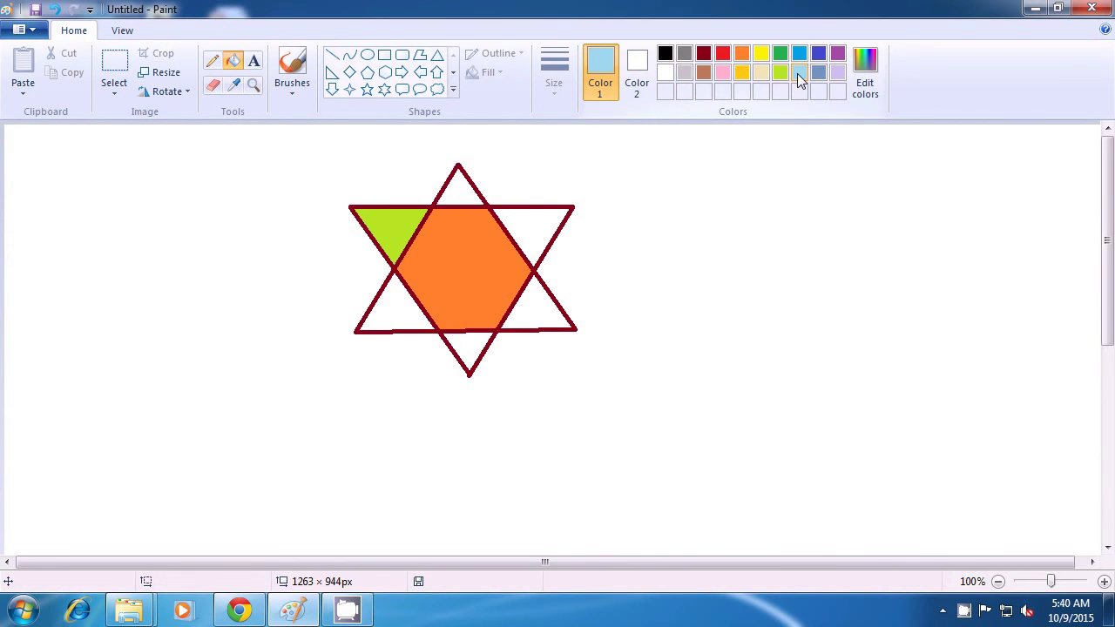
left_click(394, 308)
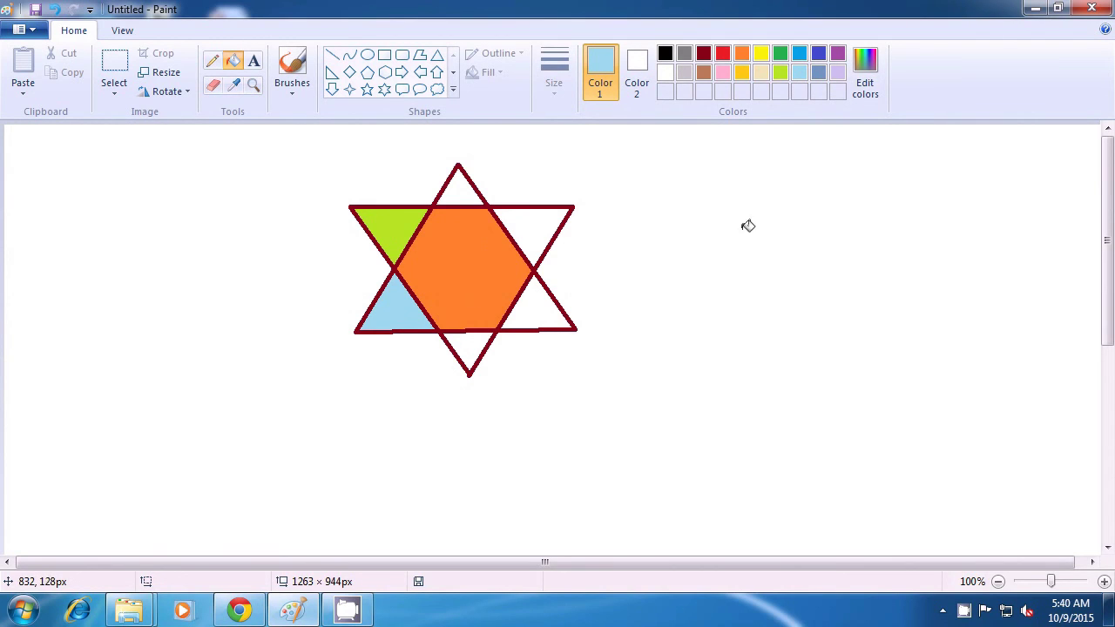
left_click(783, 56)
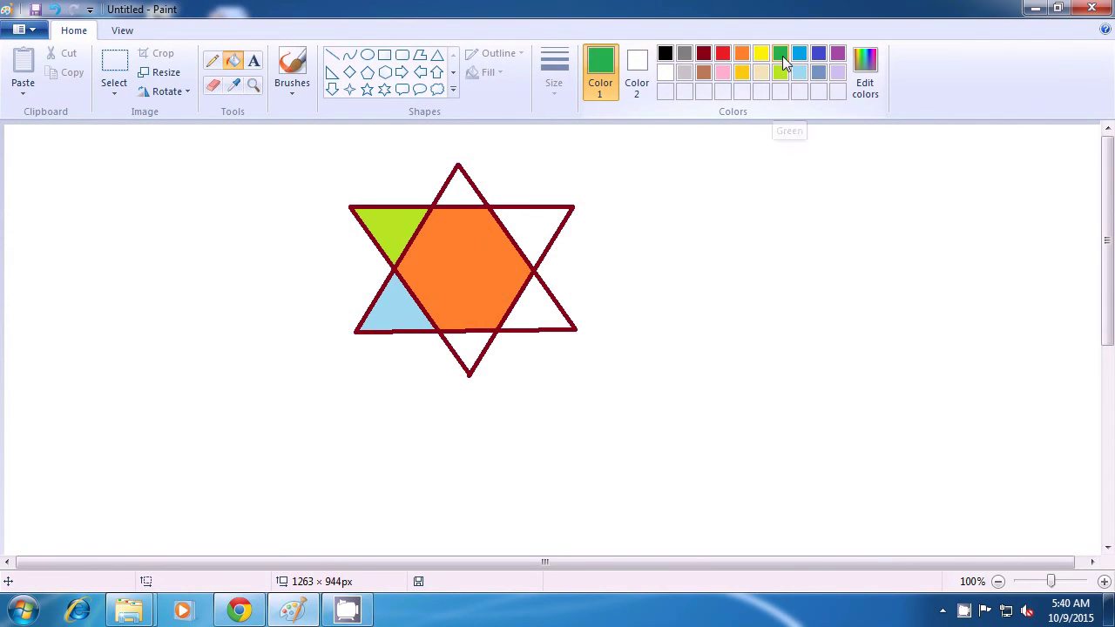
left_click(542, 308)
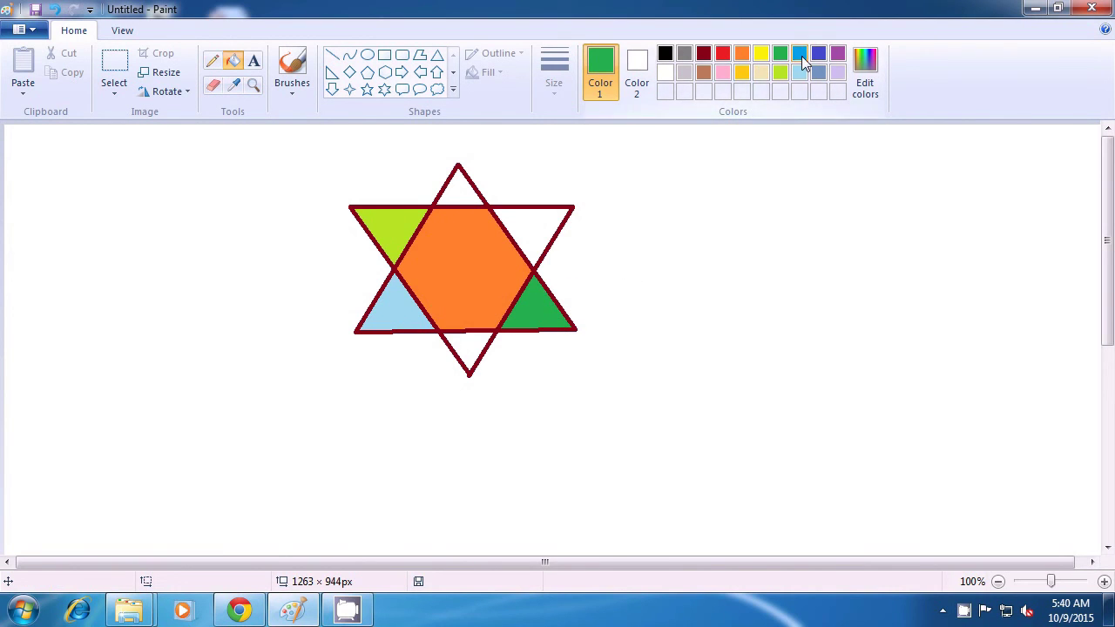
Fill the star's upper-right point with turquoise and its top and bottom points with rose.
left_click(800, 54)
left_click(541, 229)
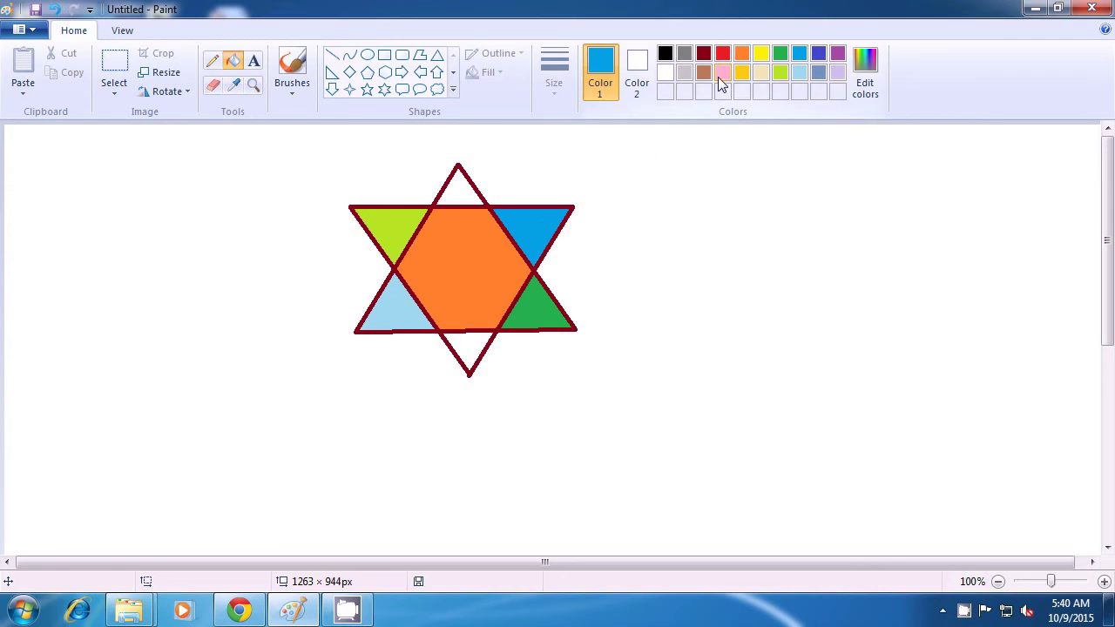
left_click(723, 73)
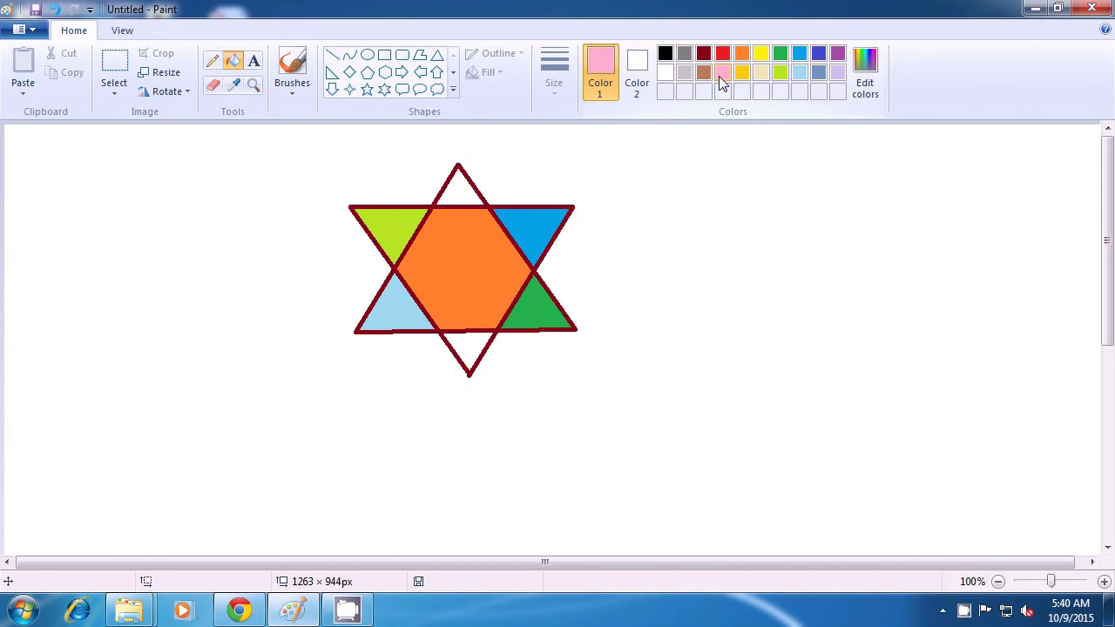
left_click(462, 180)
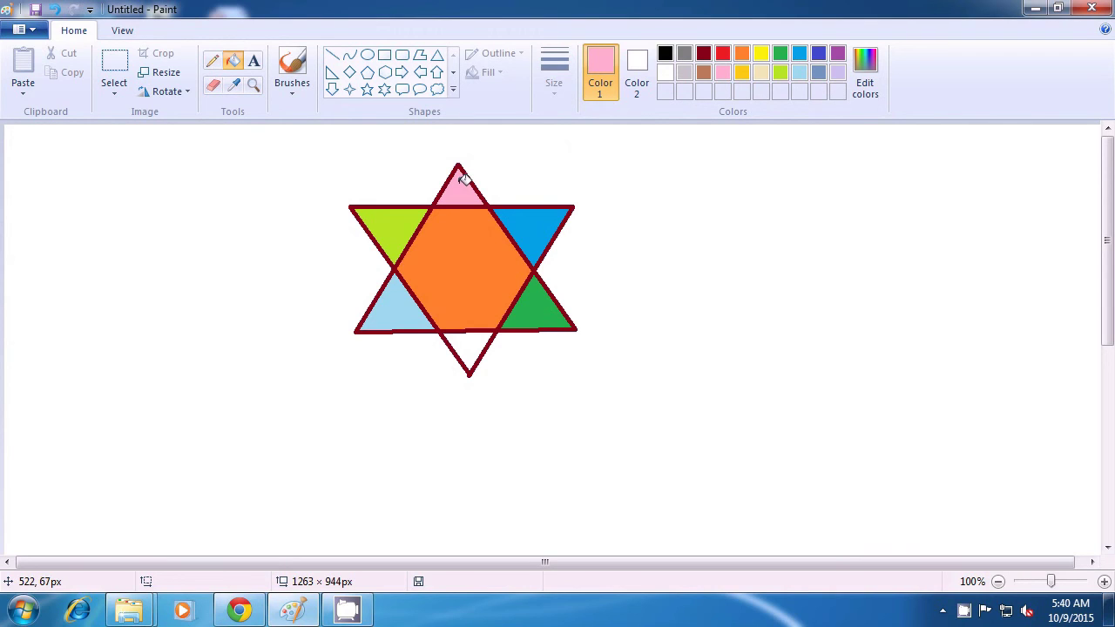
left_click(472, 354)
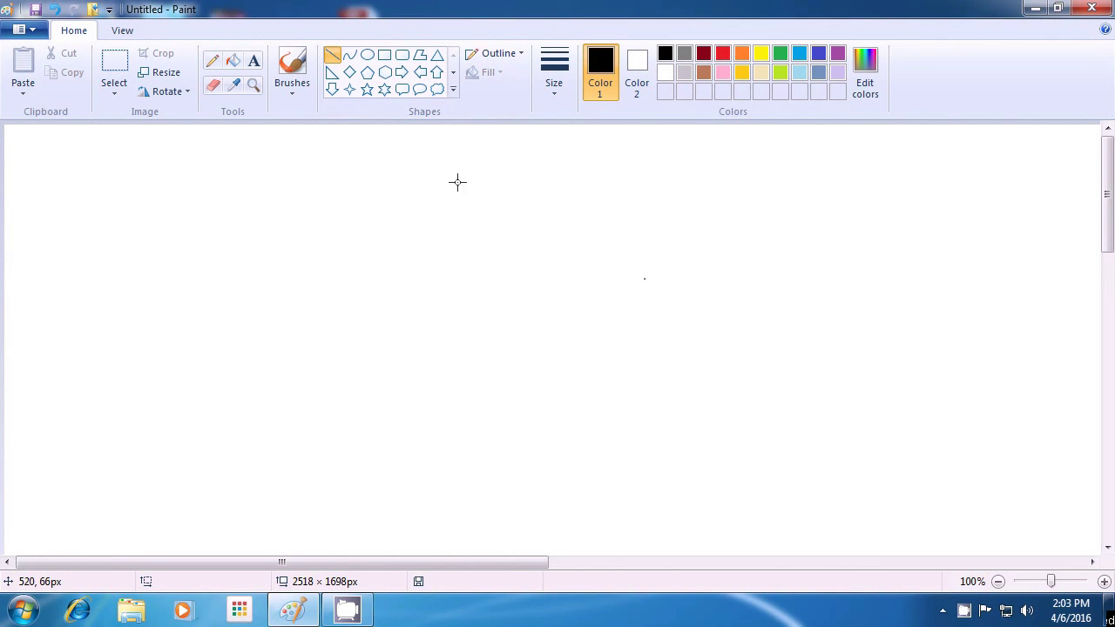
Draw a black triangular roof with the Line tool, its left slope about 131 × 110 px and its base about 242 px wide.
left_click_drag(471, 184, 358, 279)
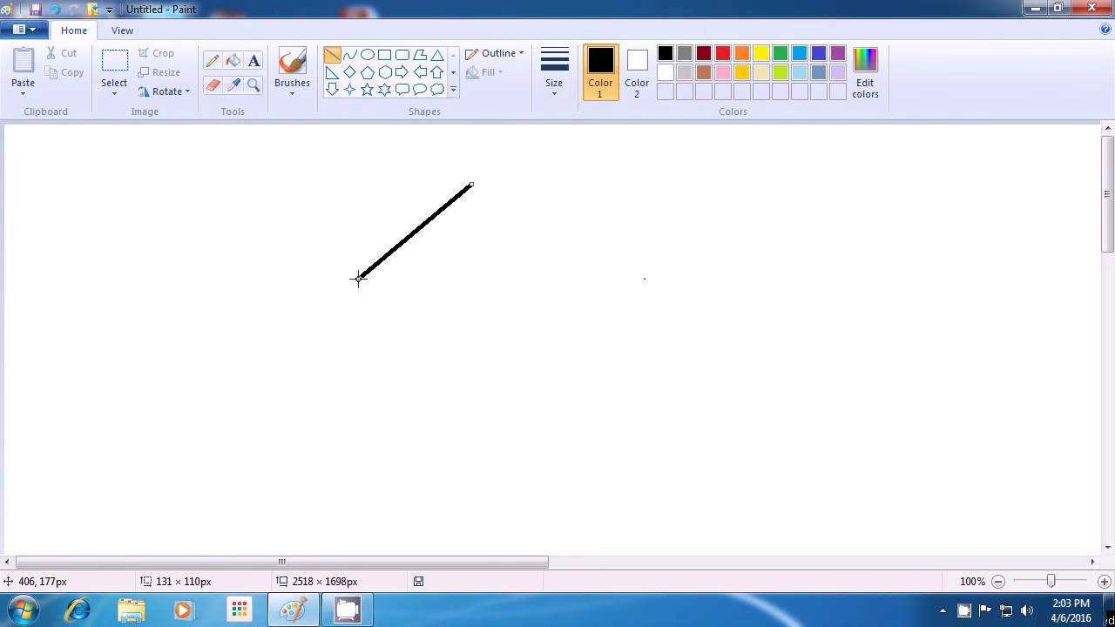
left_click(415, 267)
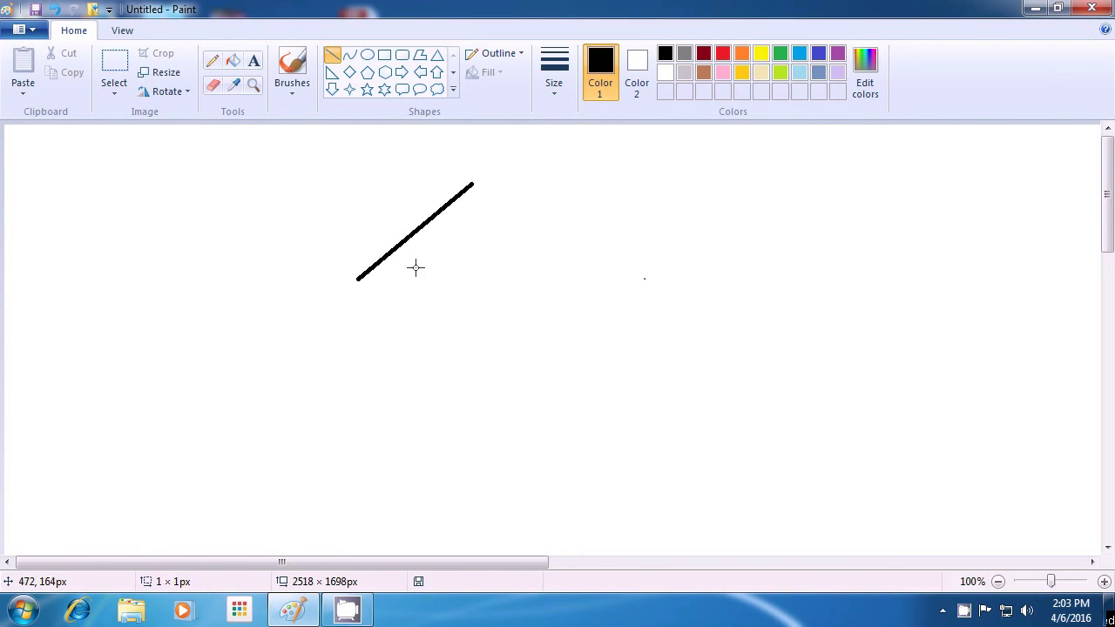
mouse_move(471, 186)
left_mouse_down()
mouse_move(525, 218)
mouse_move(567, 274)
left_mouse_up()
left_click(655, 264)
left_click_drag(358, 280, 567, 276)
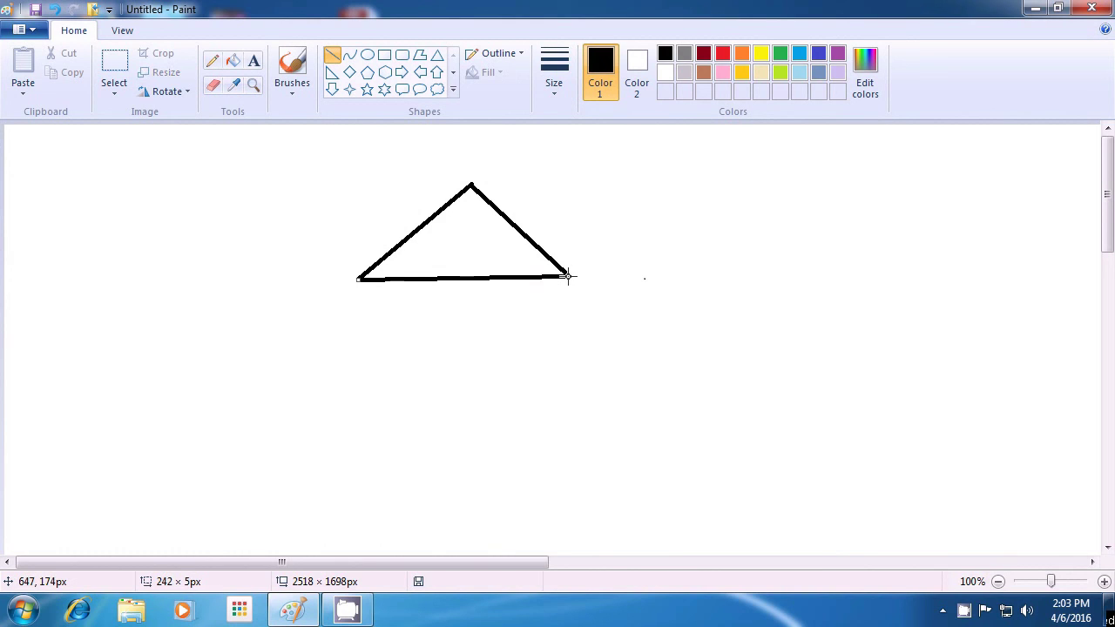
left_click(633, 269)
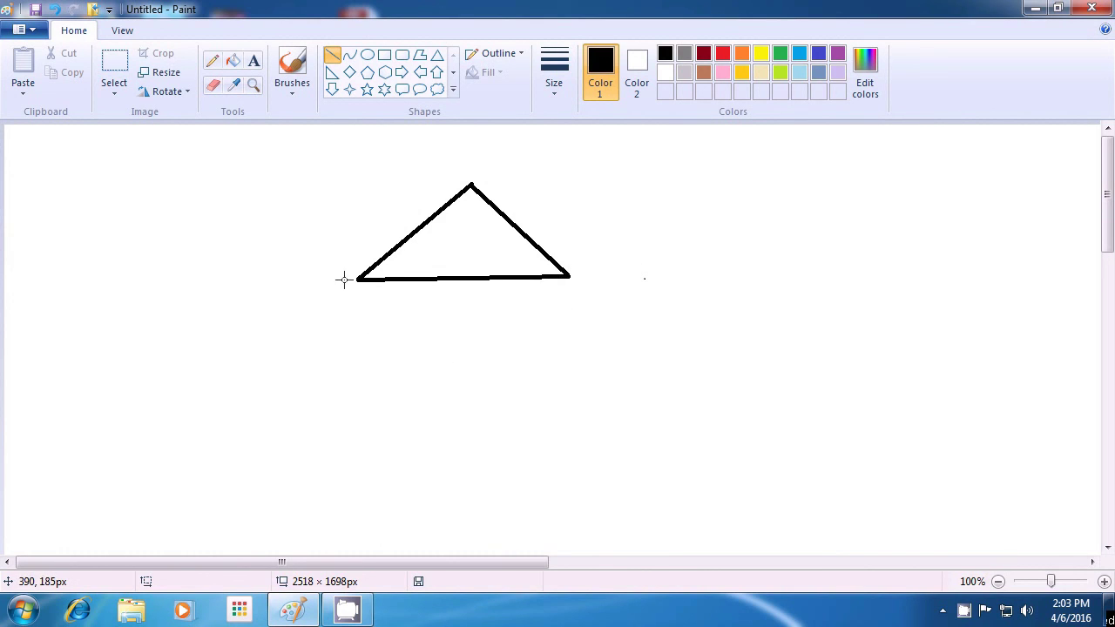
Draw the house walls below the roof with two vertical lines and a floor line about 243 px long.
left_click_drag(361, 279, 359, 449)
left_click(529, 401)
mouse_move(358, 451)
left_mouse_down()
mouse_move(540, 441)
mouse_move(570, 452)
left_mouse_up()
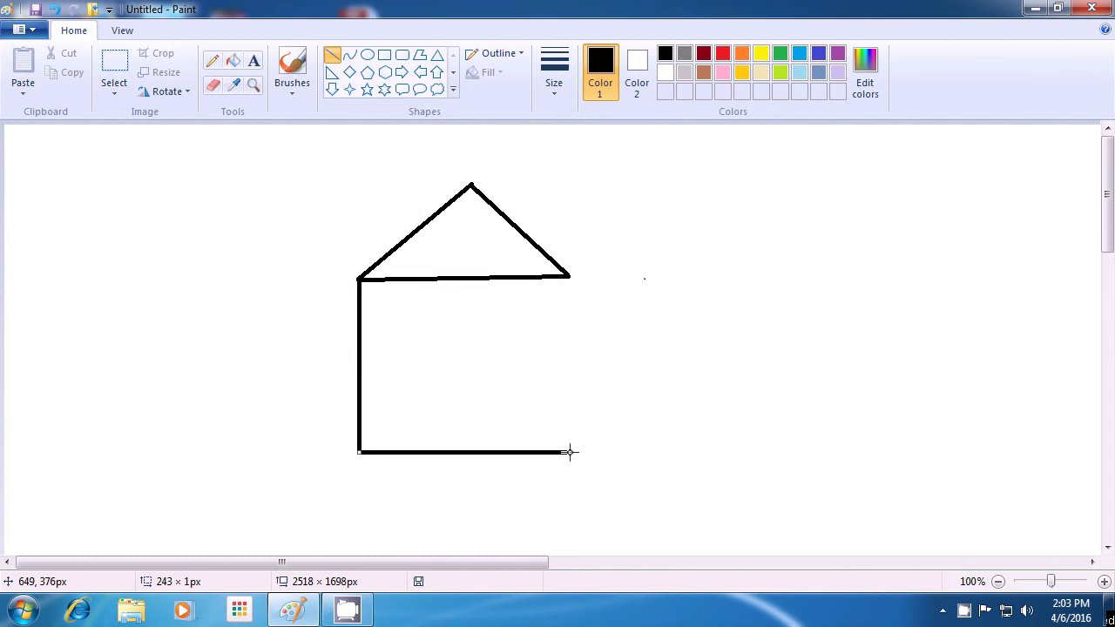
left_click_drag(569, 276, 572, 451)
left_click(624, 441)
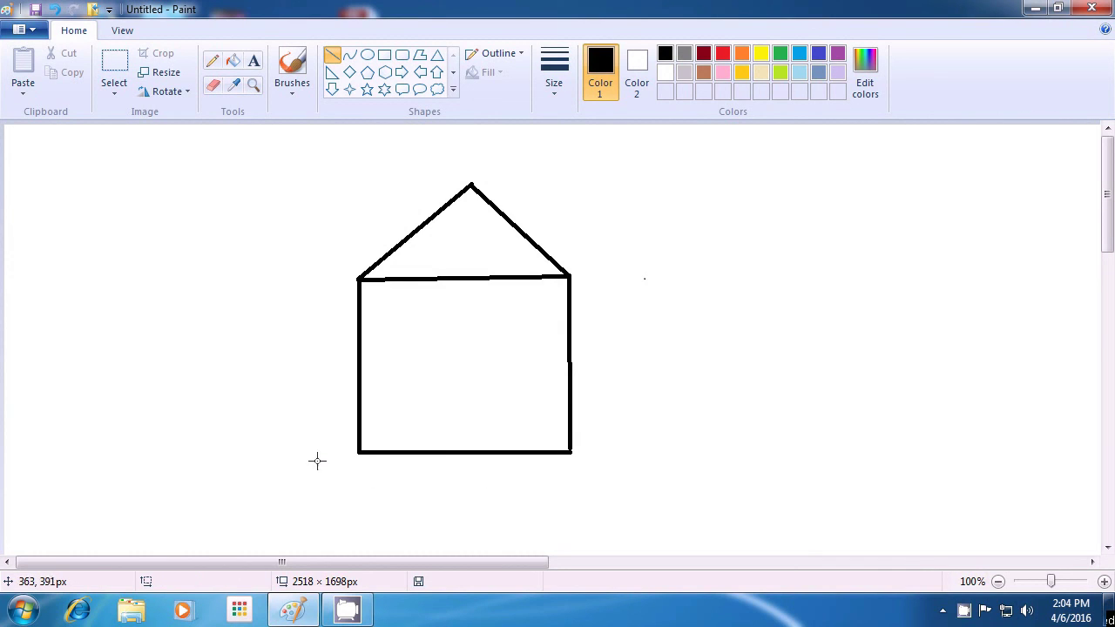
Draw a door about 82 px high with straight lines, standing on the floor line in the left half of the house.
mouse_move(399, 450)
left_mouse_down()
mouse_move(403, 375)
mouse_move(445, 380)
mouse_move(446, 453)
left_mouse_up()
left_click(420, 383)
left_click(460, 383)
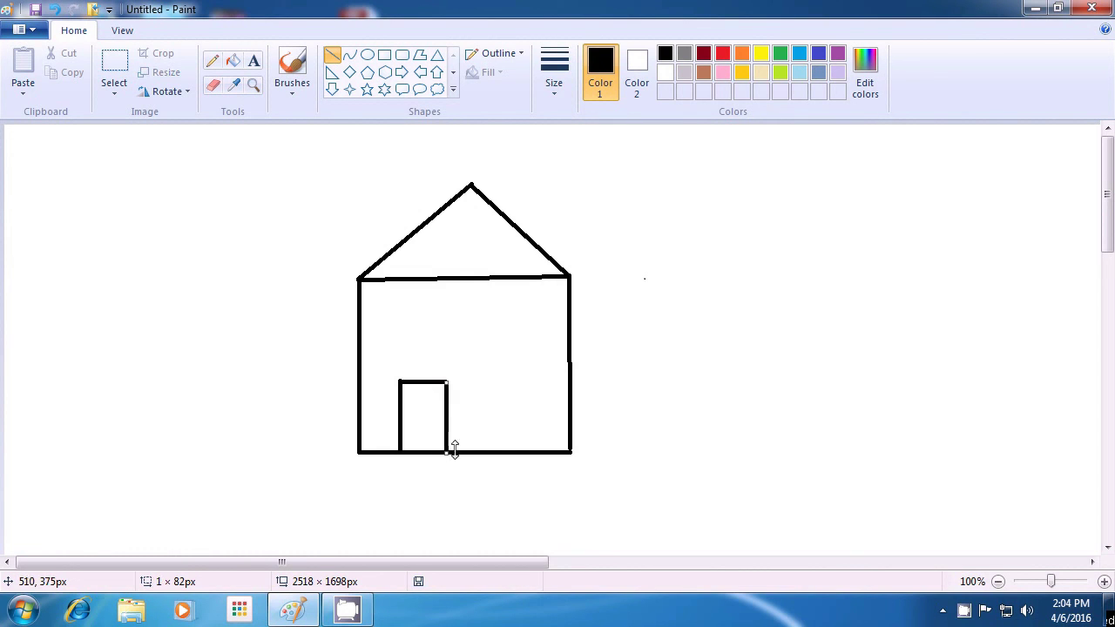
left_click(476, 428)
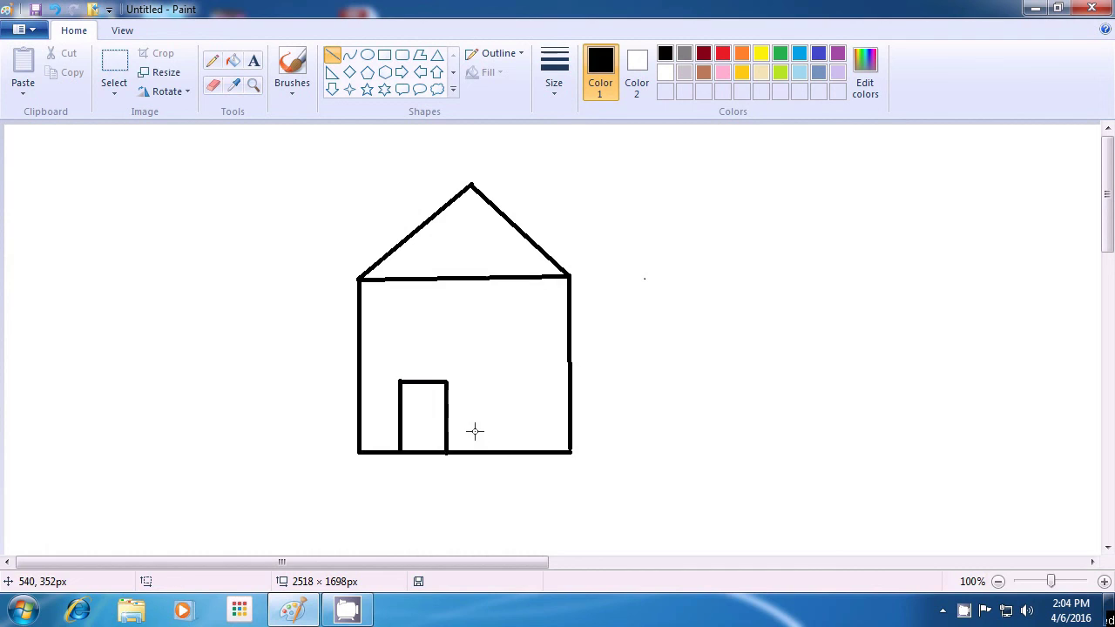
Draw a tiny square from four short lines near the left edge of the door at mid-height.
mouse_move(408, 420)
left_mouse_down()
mouse_move(408, 408)
mouse_move(420, 421)
left_mouse_up()
left_click(409, 422)
mouse_move(409, 420)
left_mouse_down()
mouse_move(434, 409)
mouse_move(420, 420)
left_mouse_up()
left_click(438, 418)
left_click(428, 413)
left_click(475, 406)
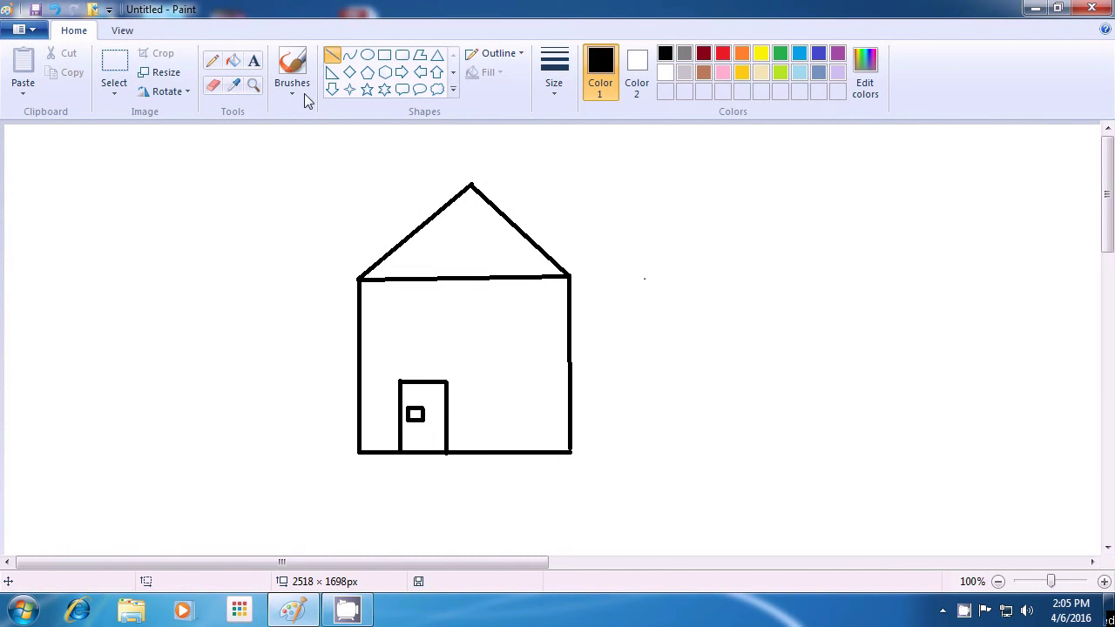
Fill the roof triangle with red and the house wall with yellow.
left_click(235, 64)
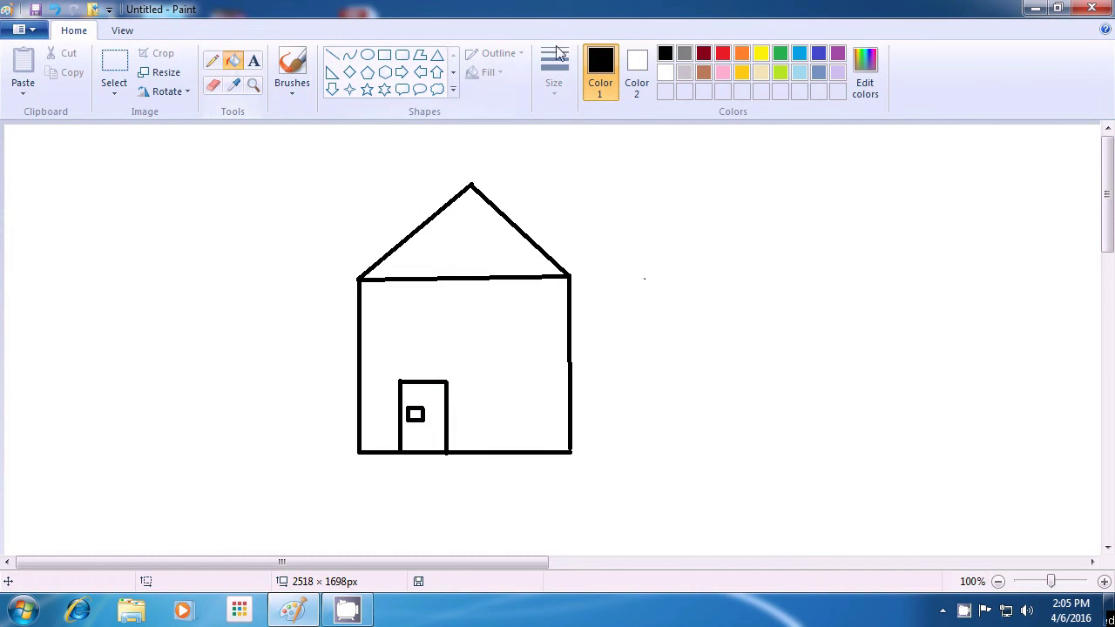
left_click(723, 56)
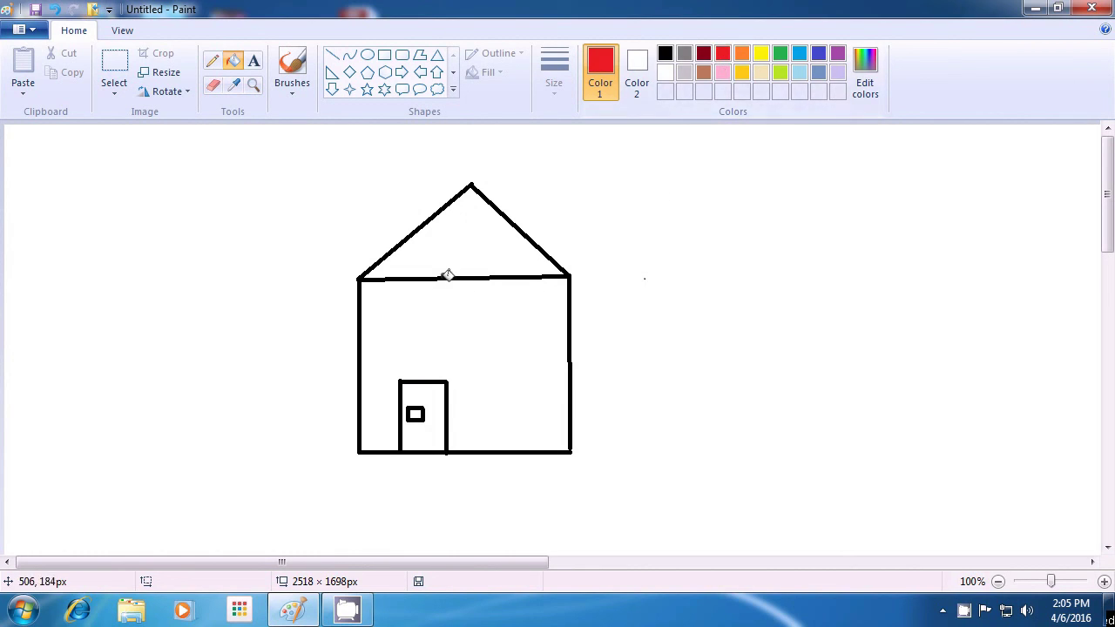
left_click(455, 240)
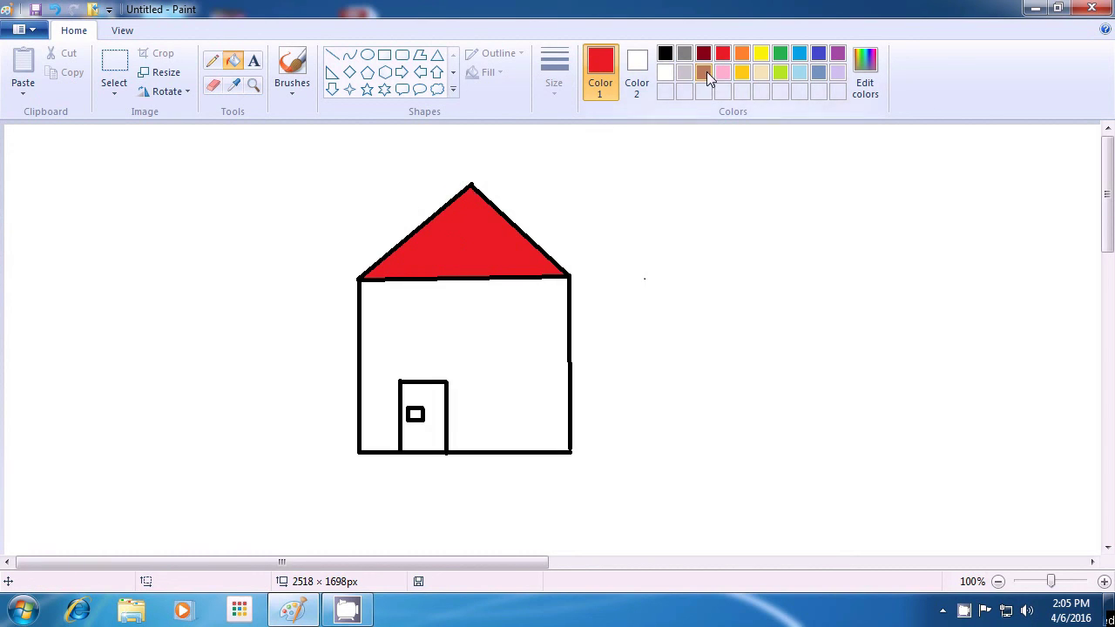
left_click(760, 54)
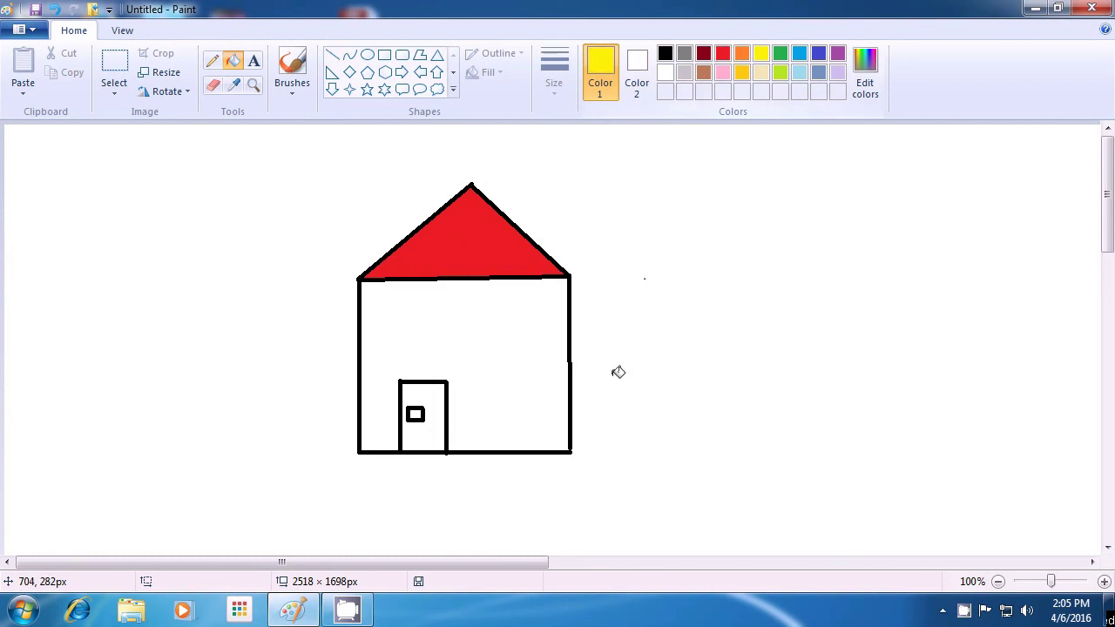
left_click(491, 345)
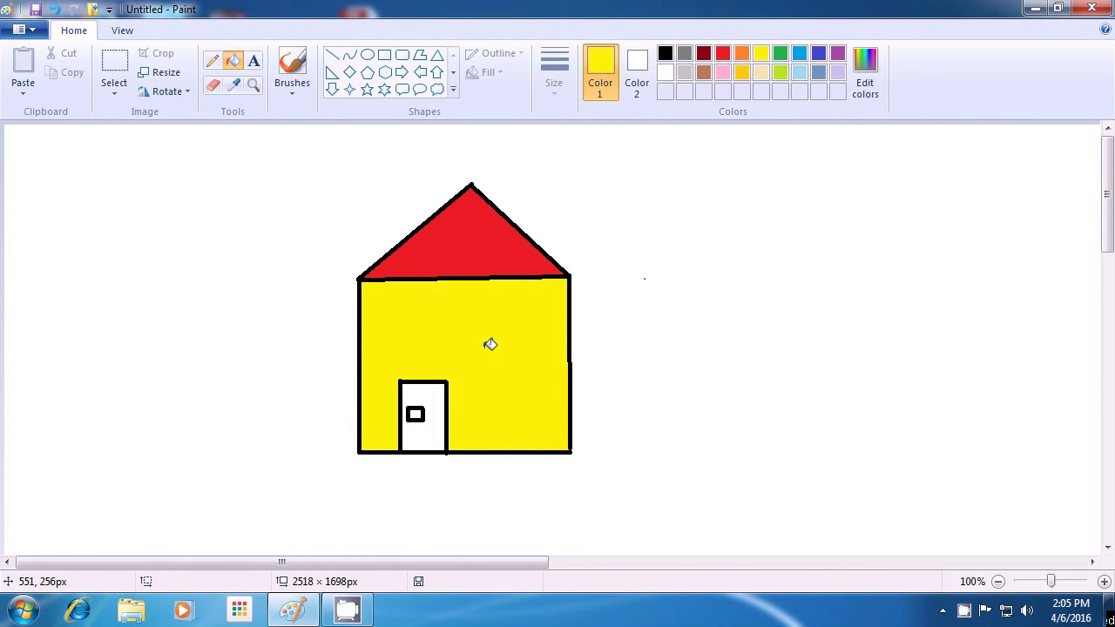
Fill the door with brown and the small square on it with black.
left_click(704, 72)
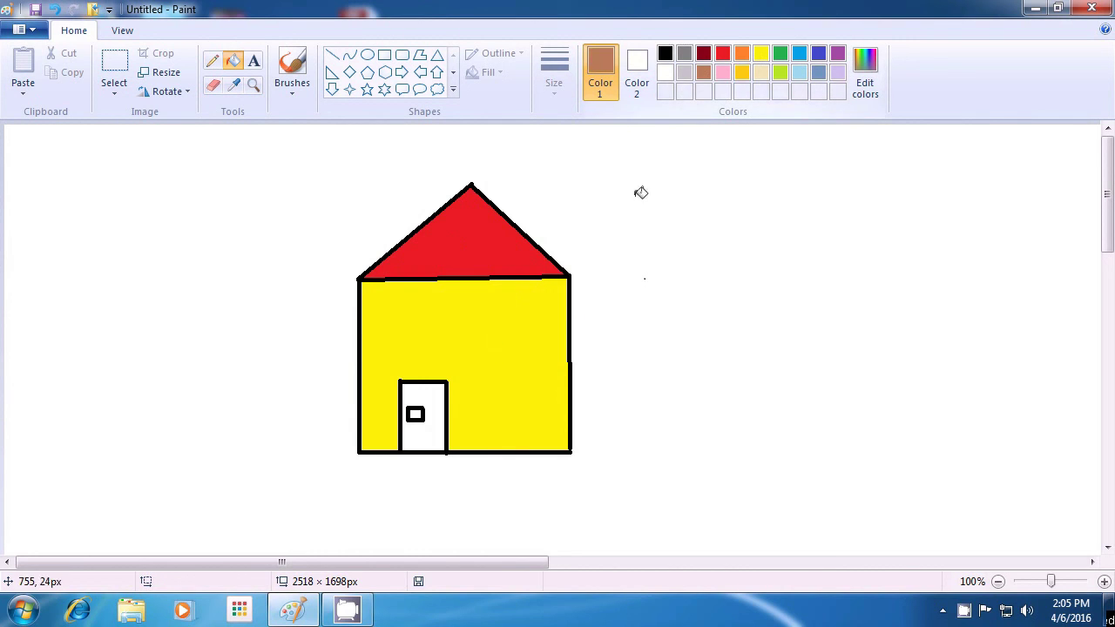
left_click(430, 398)
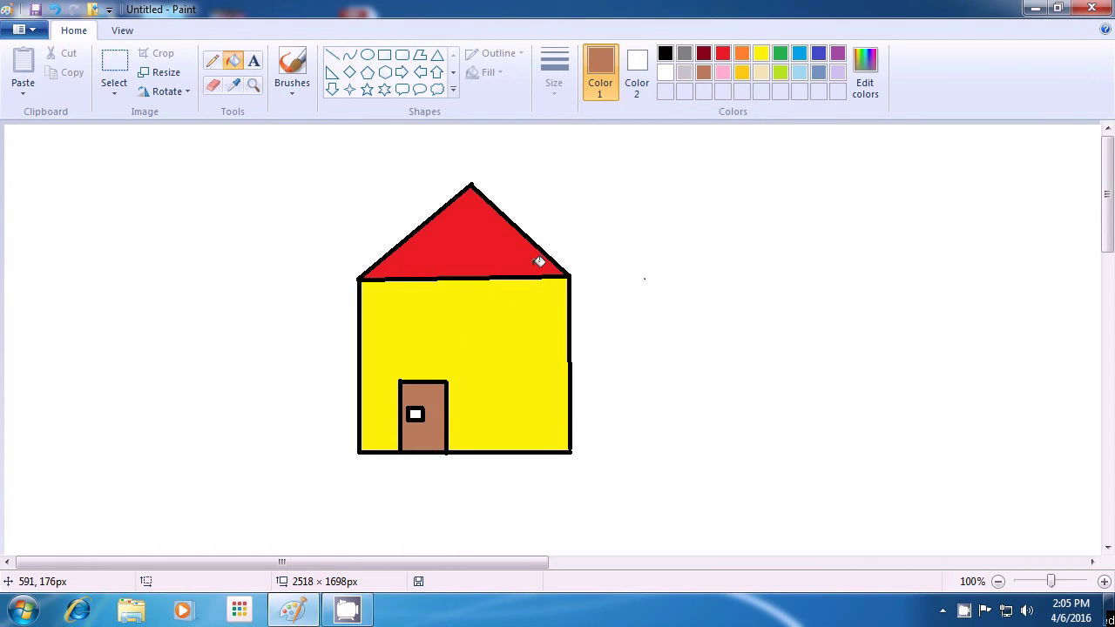
left_click(666, 53)
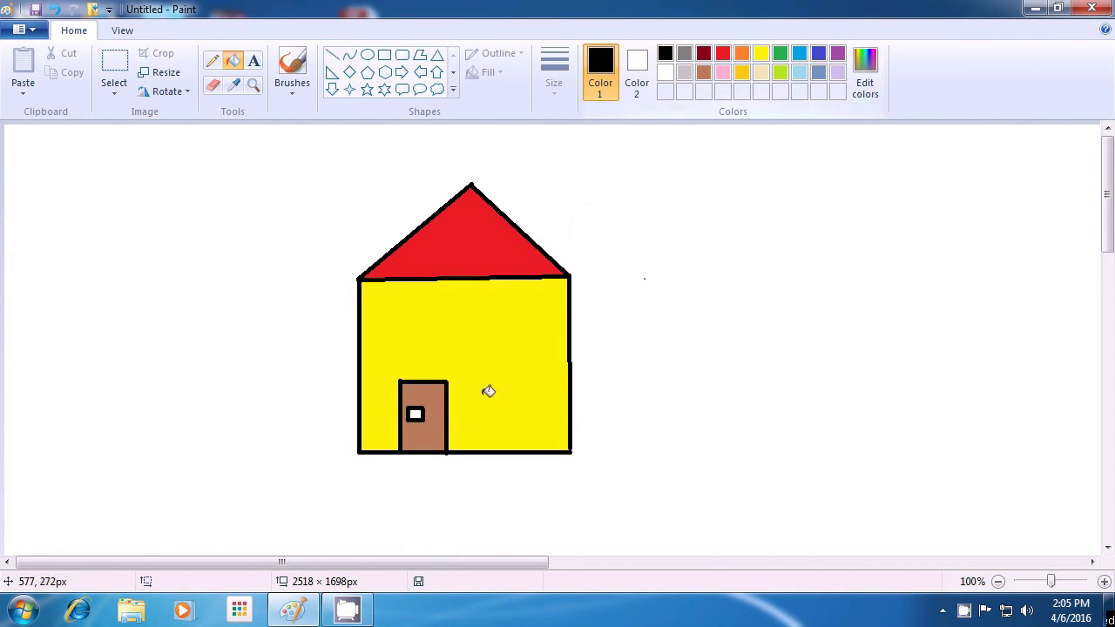
left_click(415, 414)
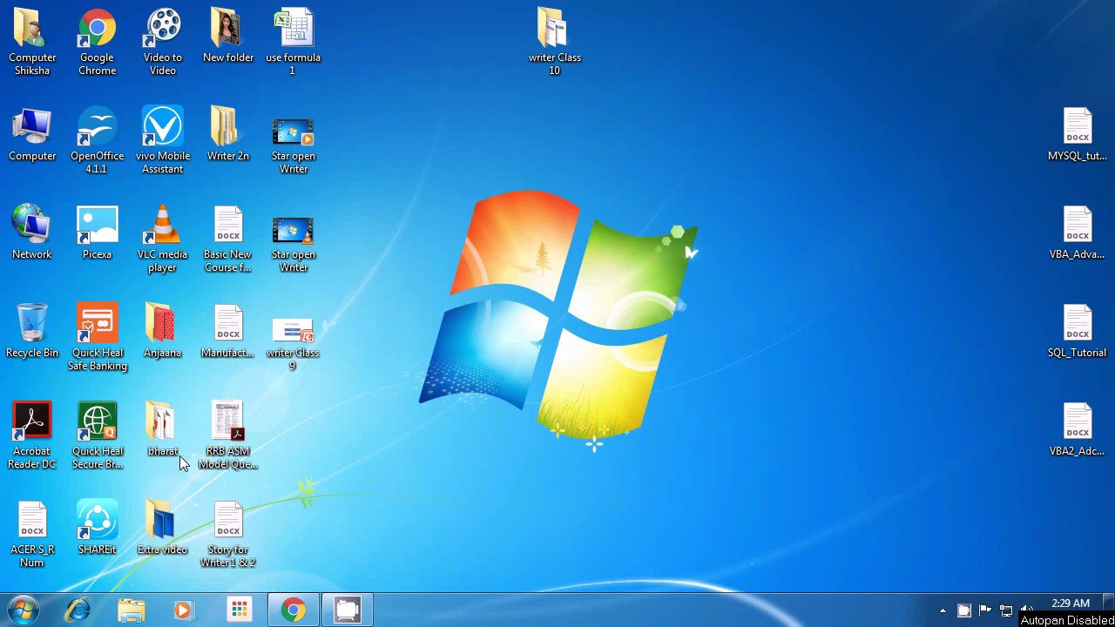
Open the Start menu from the desktop.
left_click(25, 617)
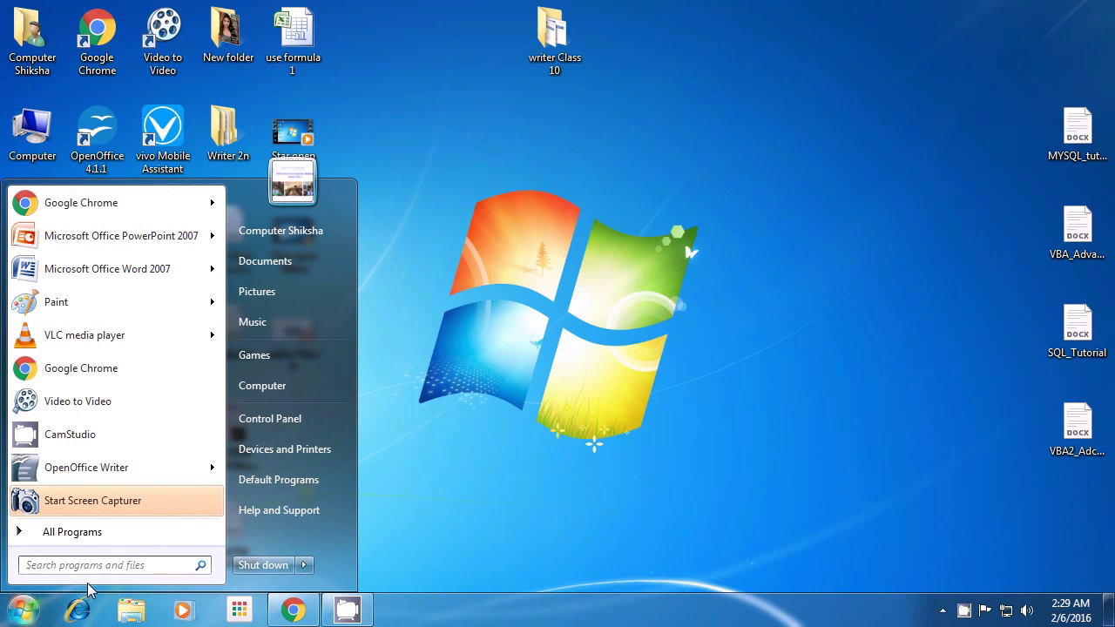